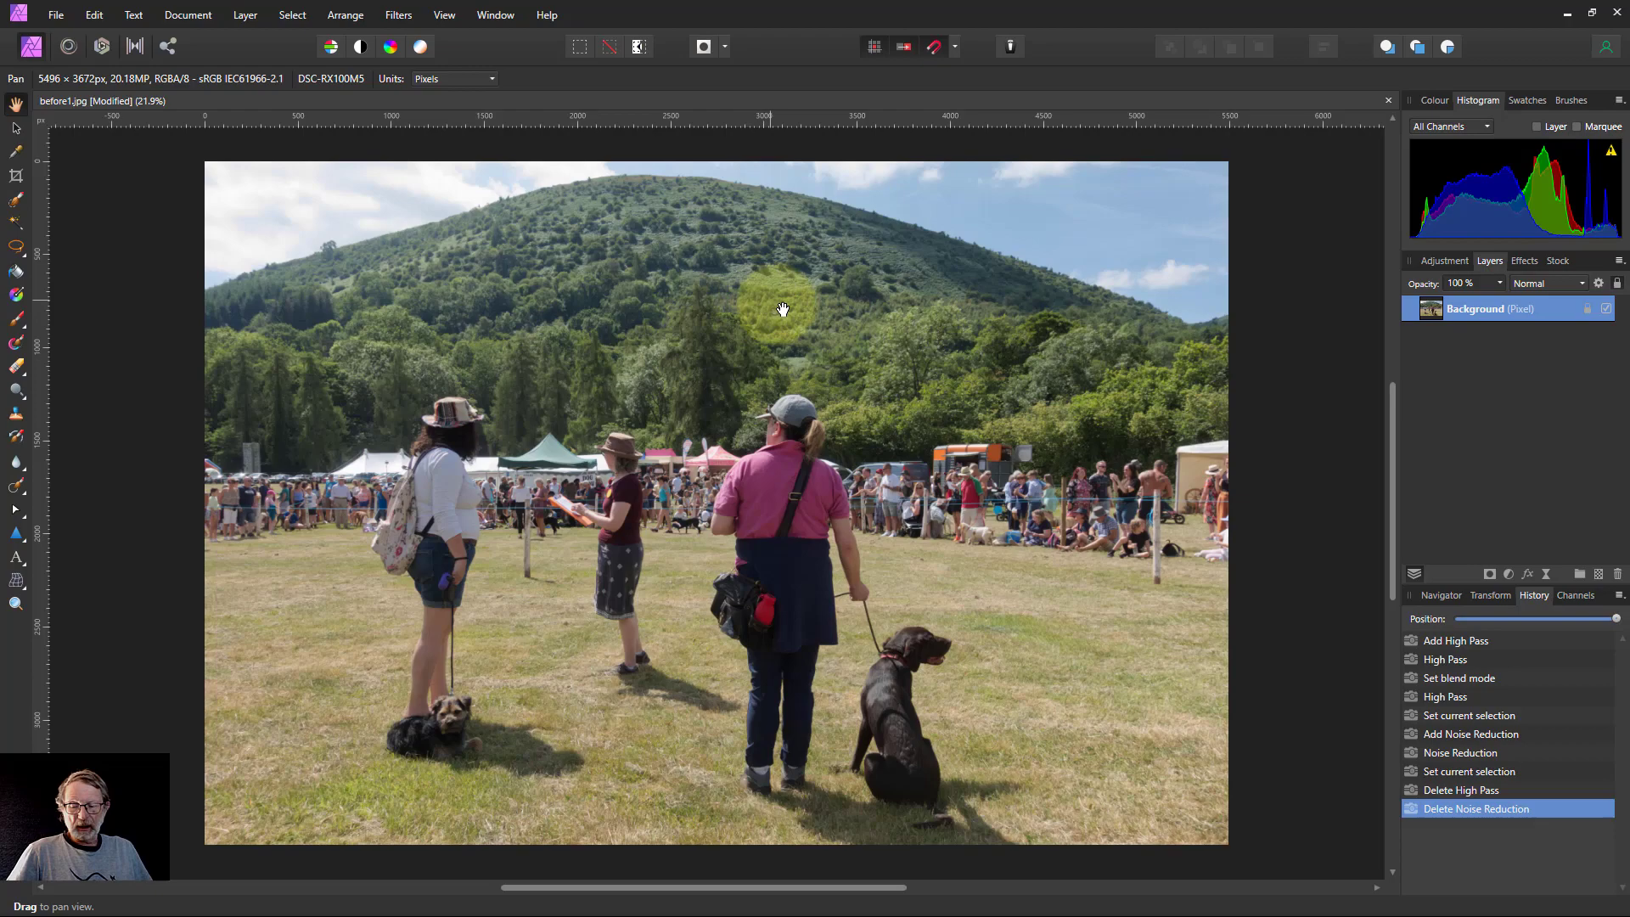
Step: Zoom in from 21.9% to about 400% on the grey cap of the woman in the pink shirt
{"action": "scroll", "coordinate": [794, 407], "scroll_direction": "up", "scroll_amount": 2}
{"action": "scroll", "coordinate": [792, 406], "scroll_direction": "up", "scroll_amount": 15}
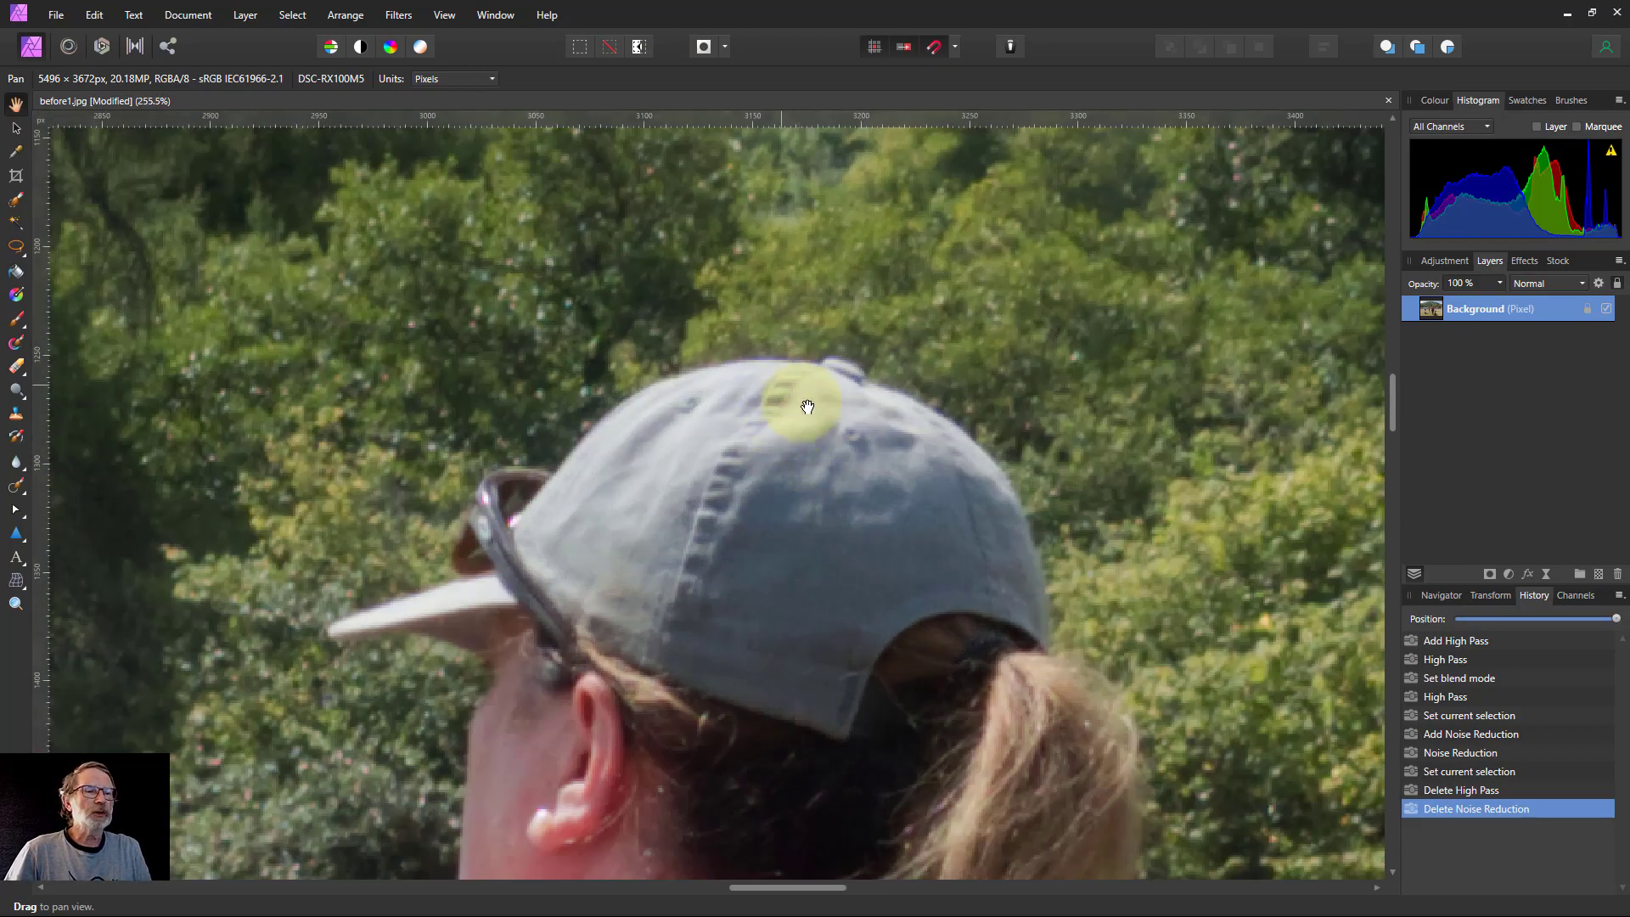
{"action": "scroll", "coordinate": [807, 441], "scroll_direction": "up", "scroll_amount": 3}
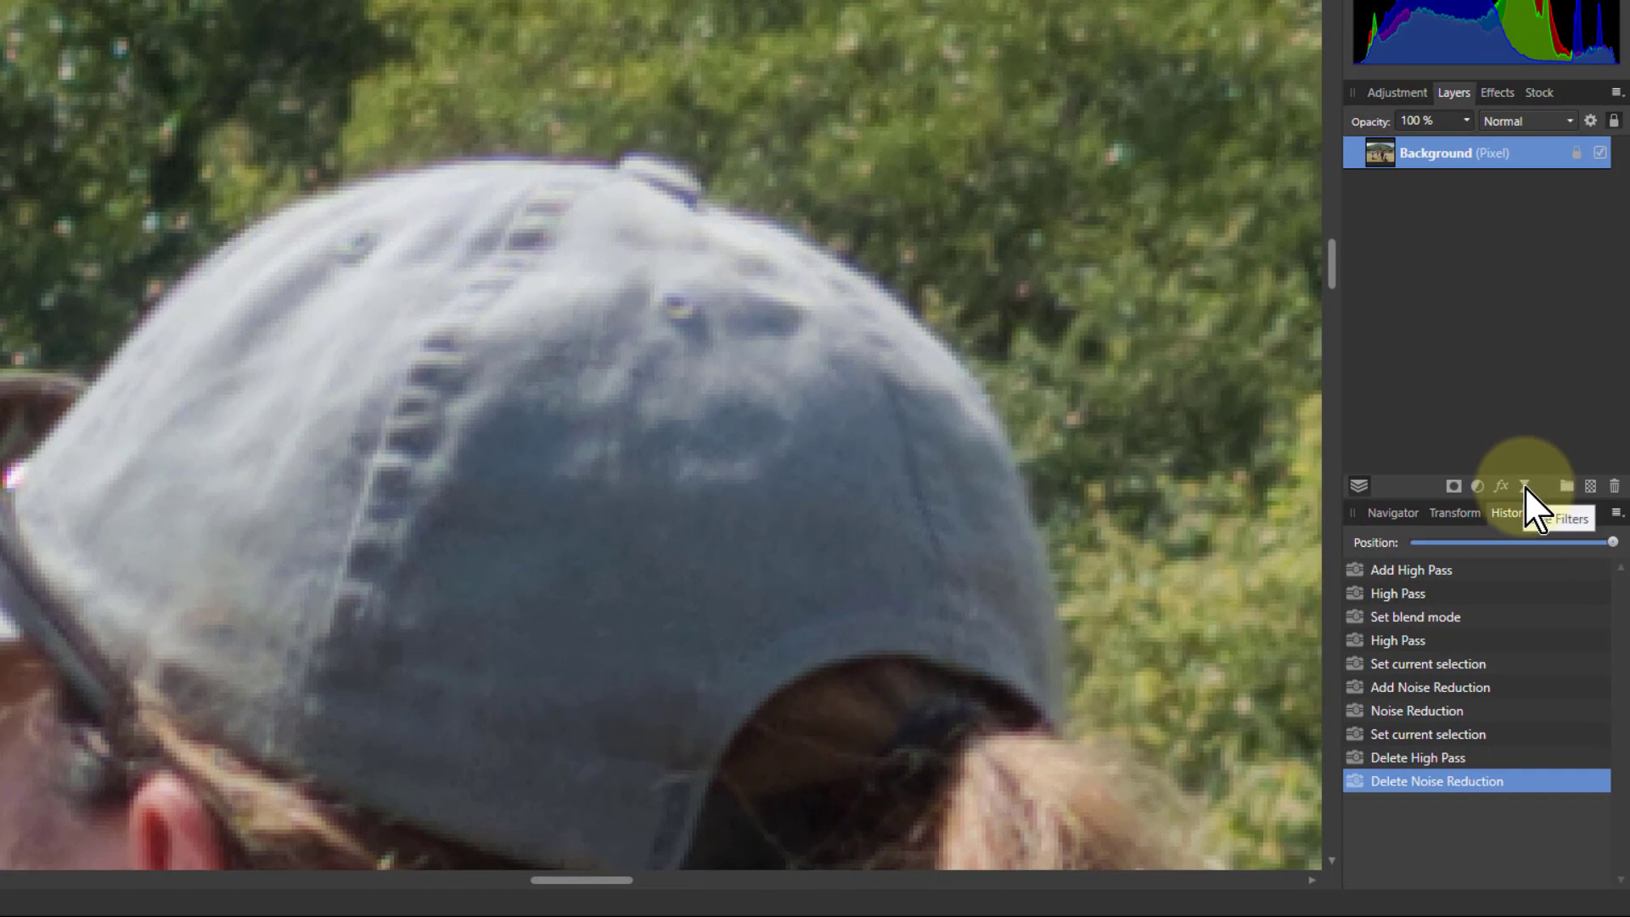
Step: Add a live High Pass layer with a 0 px radius, blended in Linear Light mode
{"action": "left_click", "coordinate": [1525, 487]}
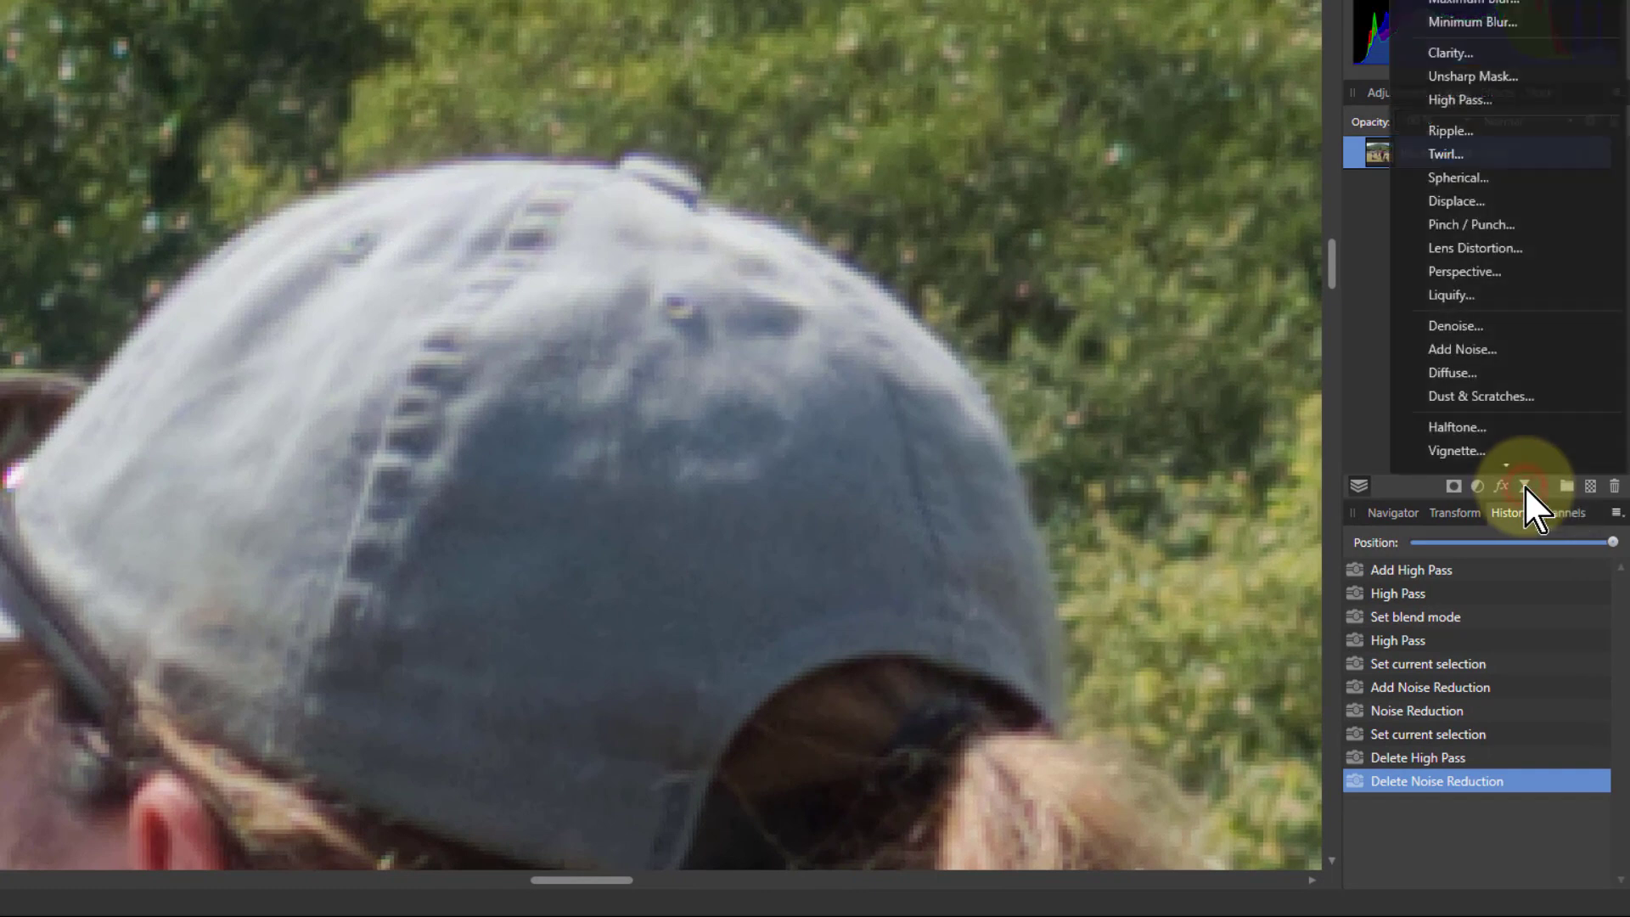
{"action": "left_click", "coordinate": [1448, 97]}
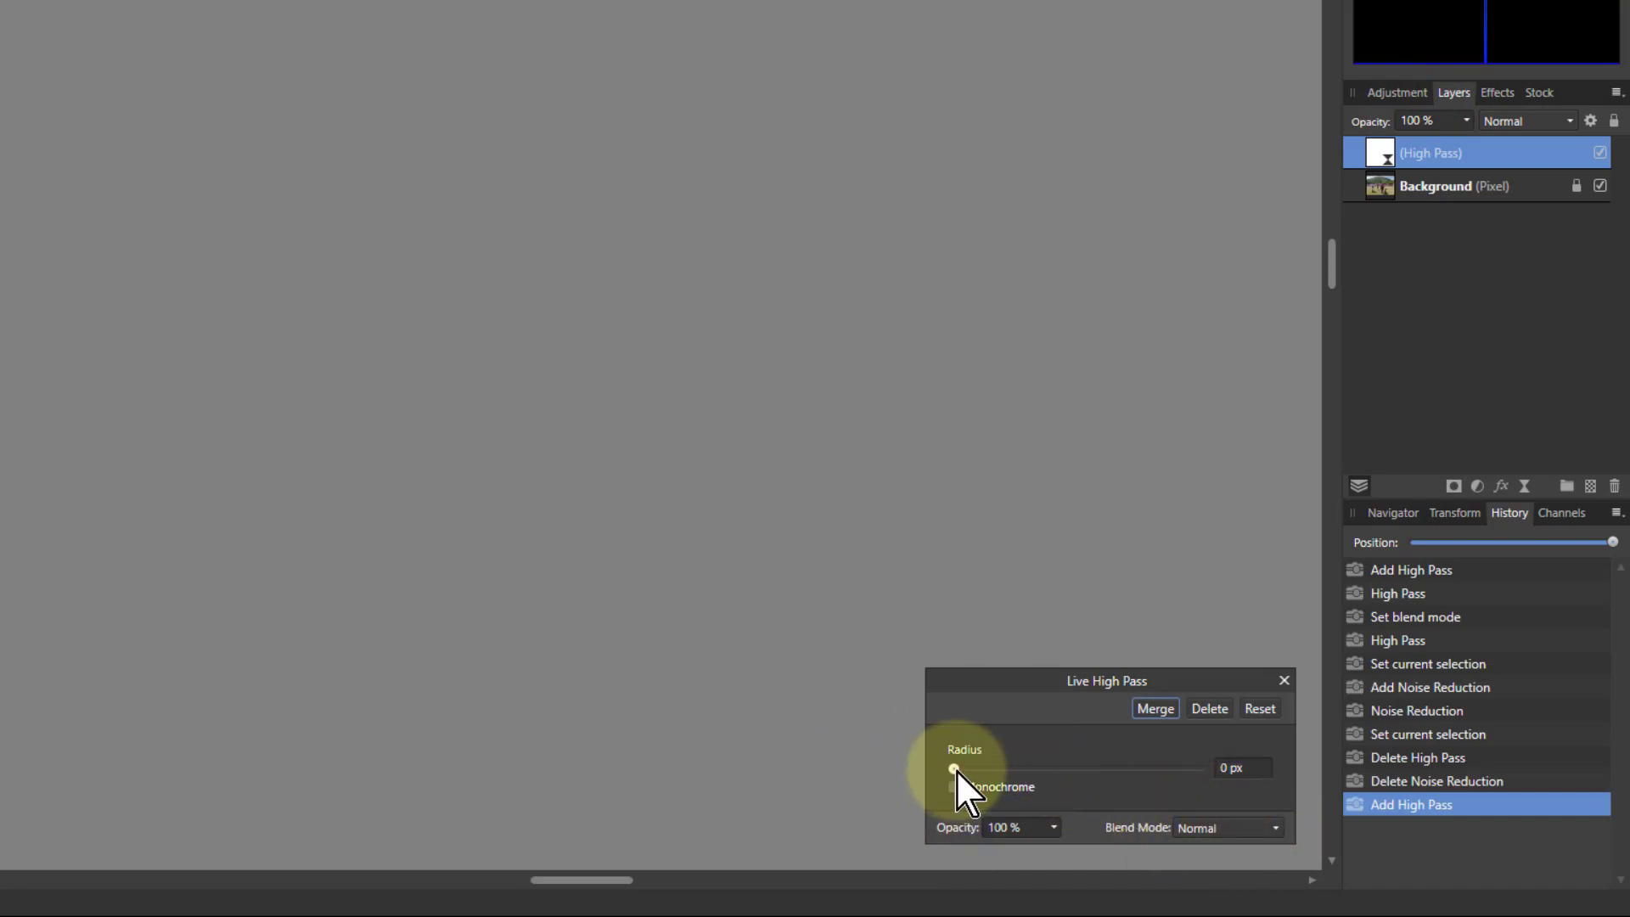
{"action": "left_click_drag", "start_coordinate": [957, 771], "coordinate": [978, 774]}
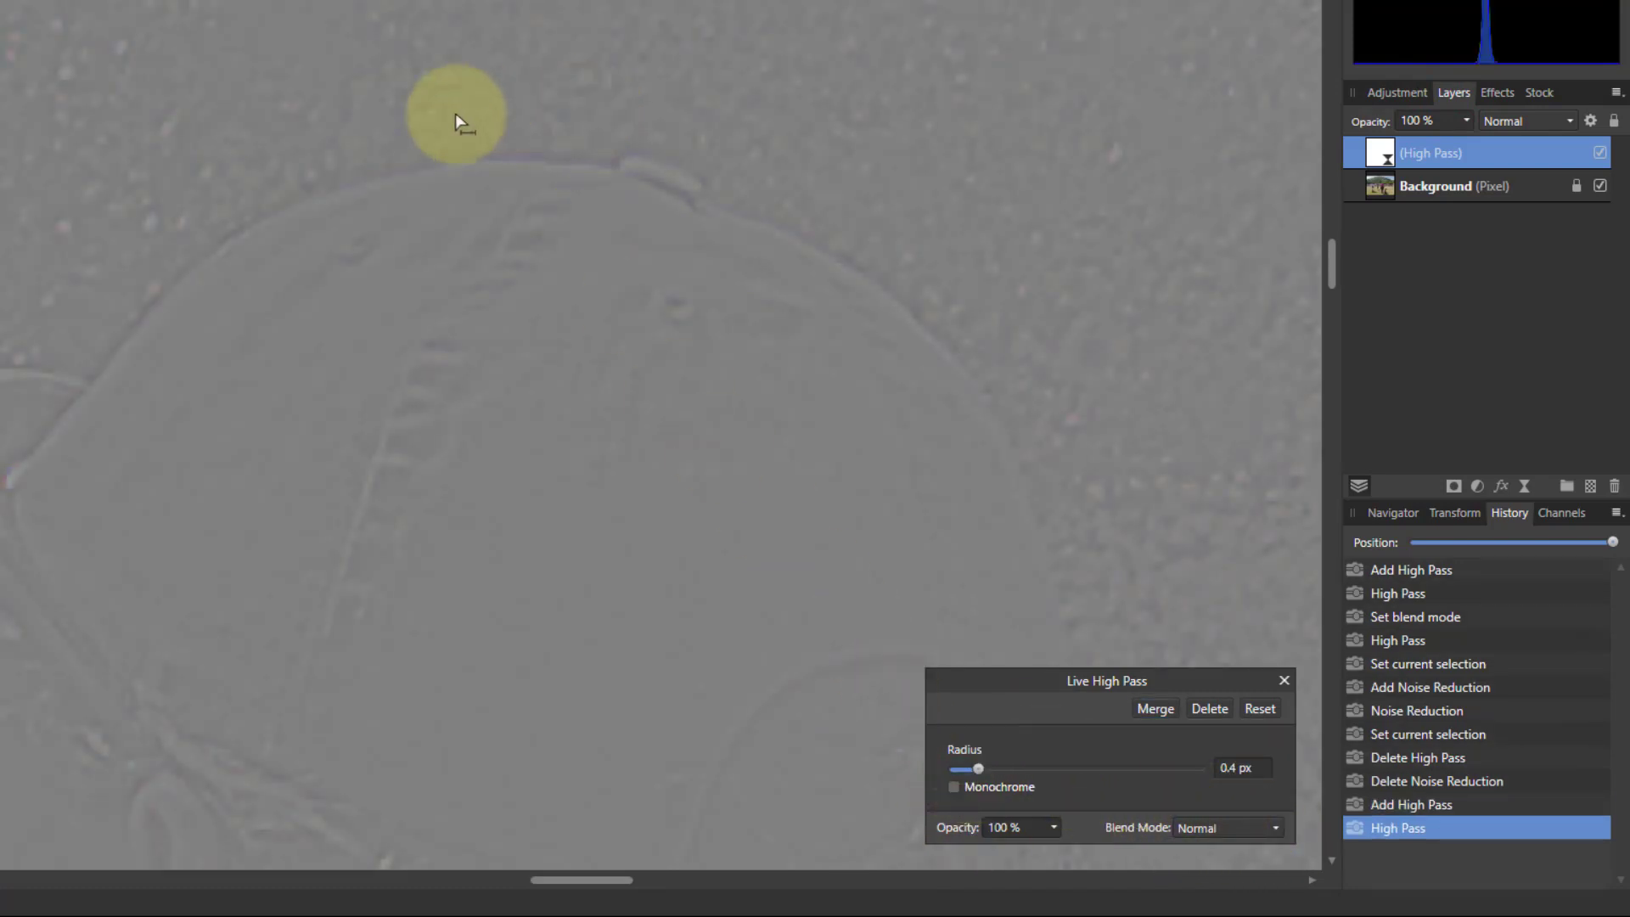
{"action": "left_click_drag", "start_coordinate": [982, 768], "coordinate": [942, 789]}
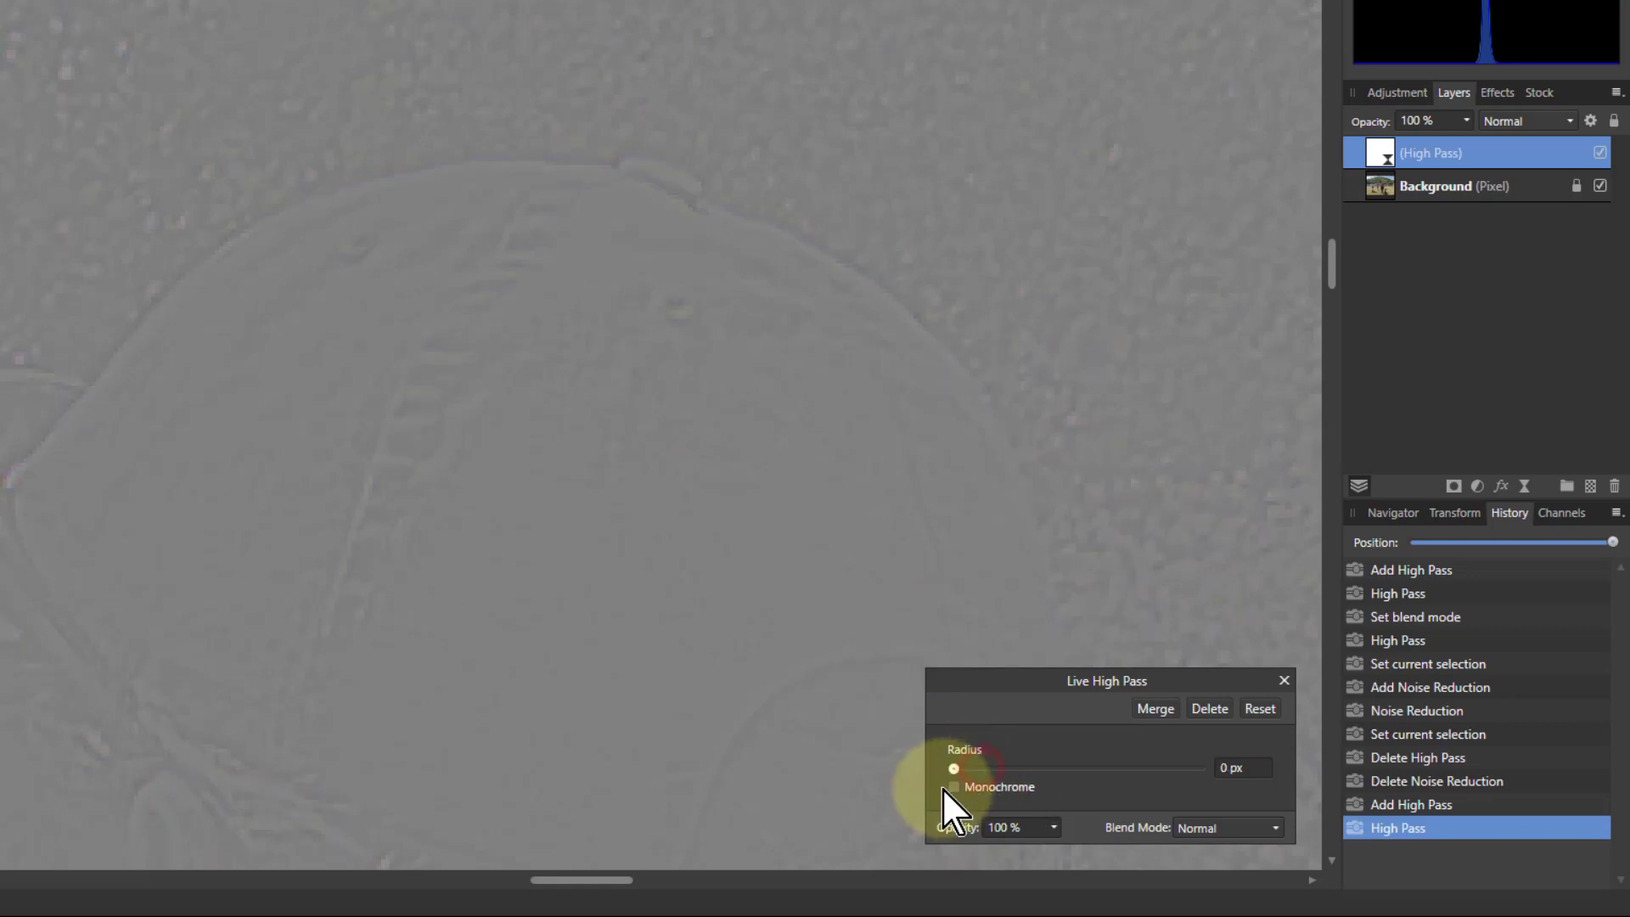
{"action": "left_click", "coordinate": [1202, 829]}
{"action": "scroll", "coordinate": [1202, 812], "scroll_direction": "down", "scroll_amount": 3}
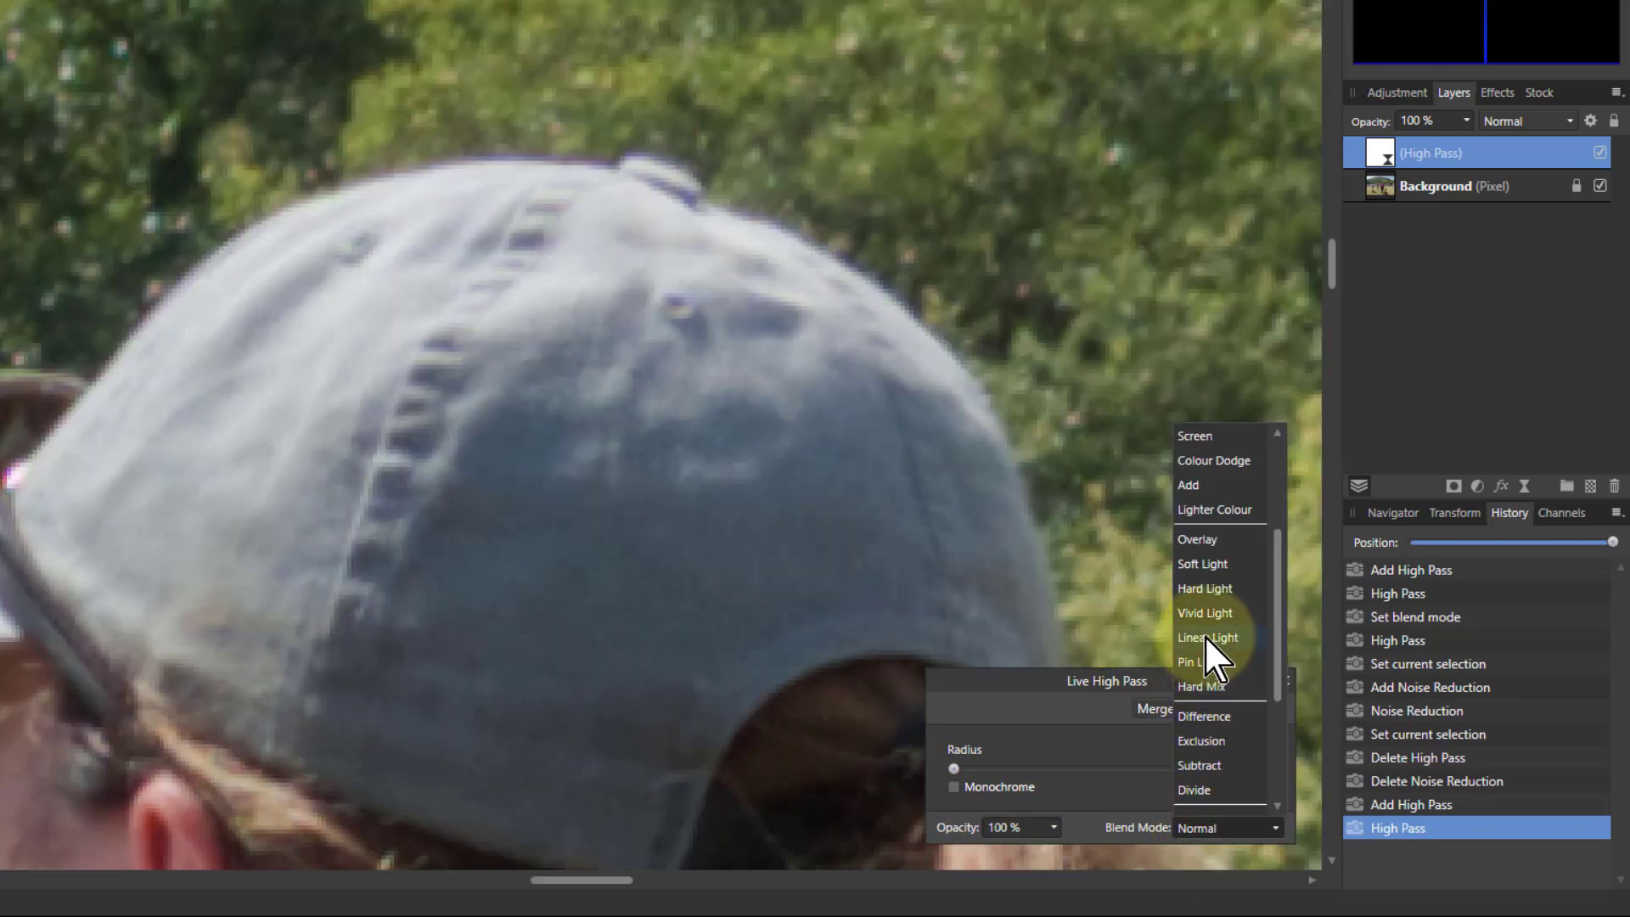
{"action": "left_click", "coordinate": [1206, 637]}
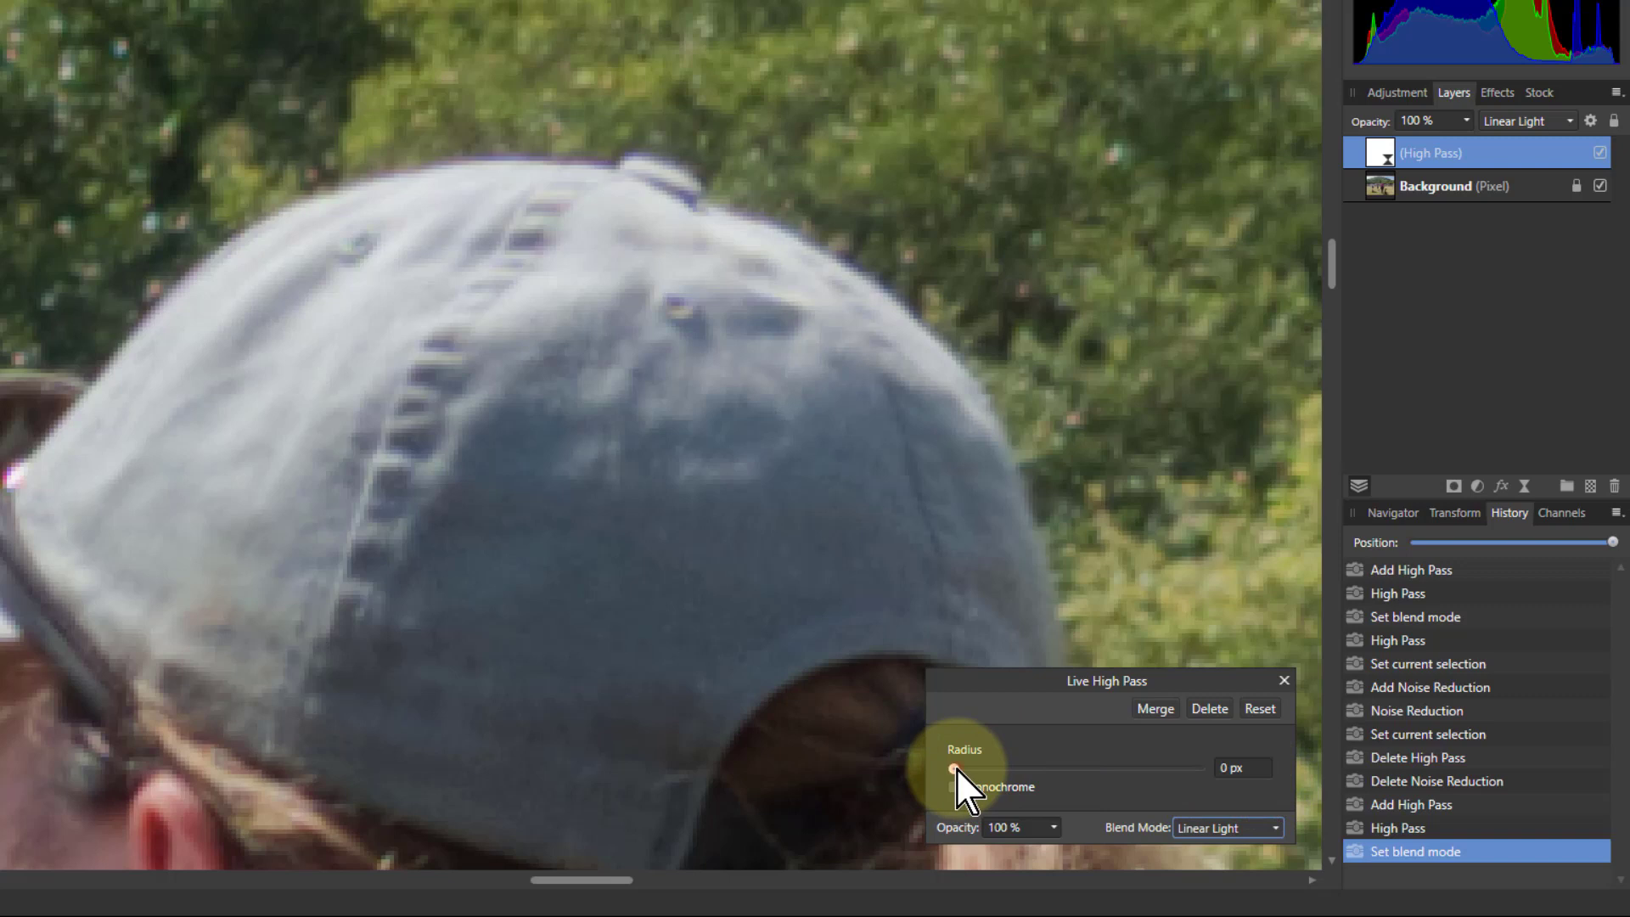
Step: Tune the live High Pass radius, overshooting to 3 px, and settle on 0.7 px
{"action": "mouse_move", "coordinate": [957, 769]}
{"action": "left_mouse_down"}
{"action": "mouse_move", "coordinate": [1003, 770]}
{"action": "mouse_move", "coordinate": [965, 768]}
{"action": "left_mouse_up"}
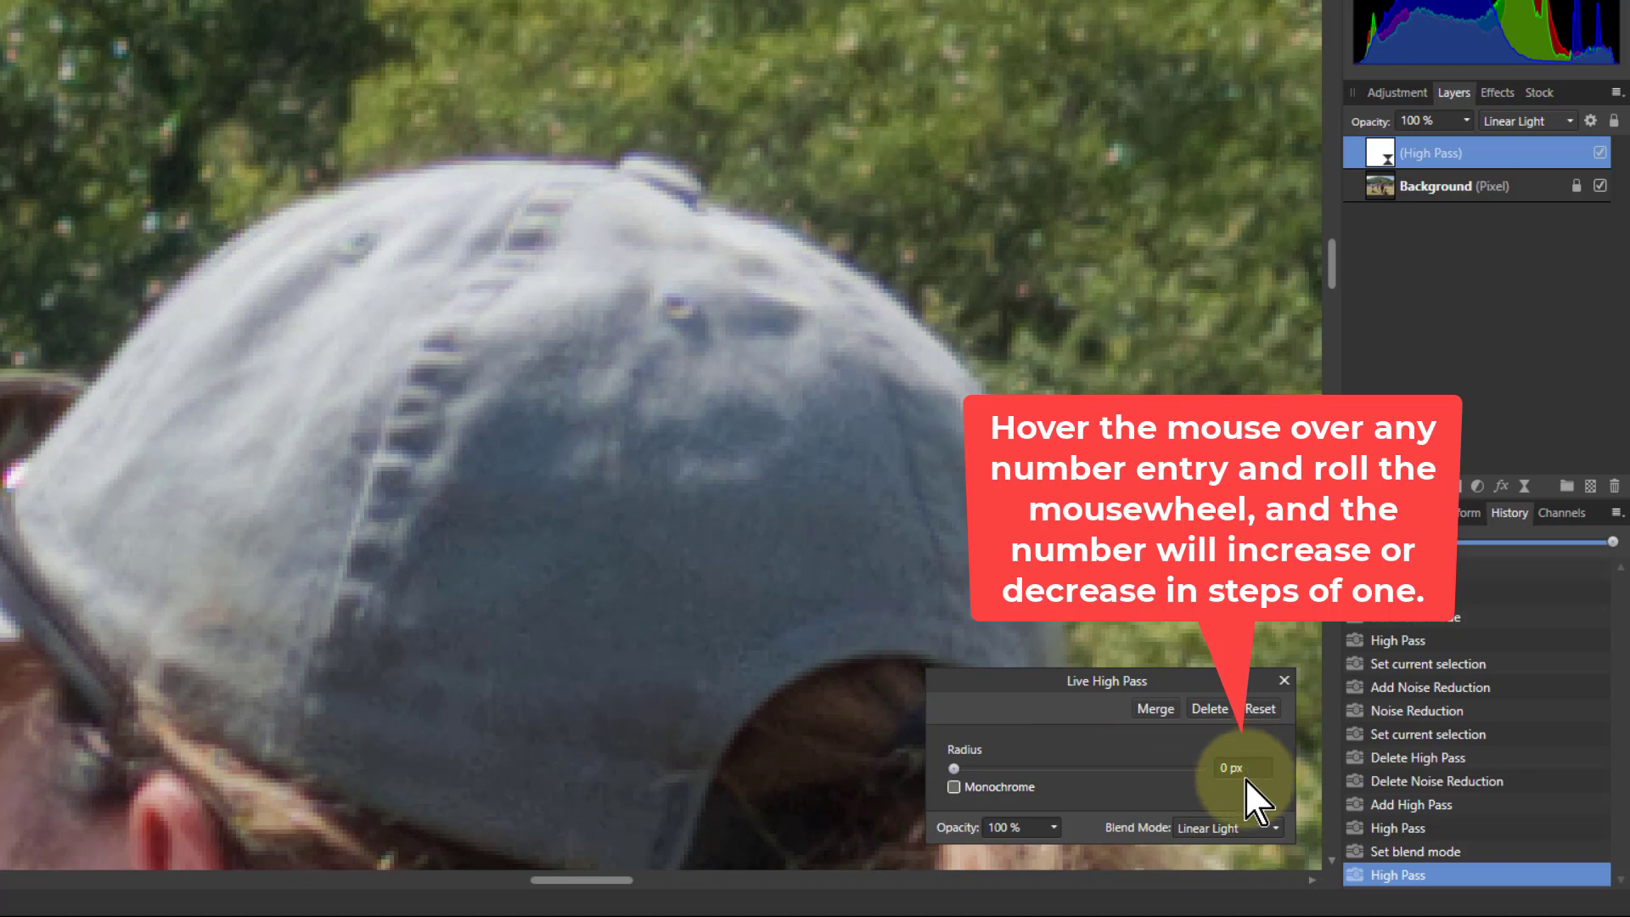
{"action": "scroll", "coordinate": [1247, 766], "scroll_direction": "up", "scroll_amount": 1}
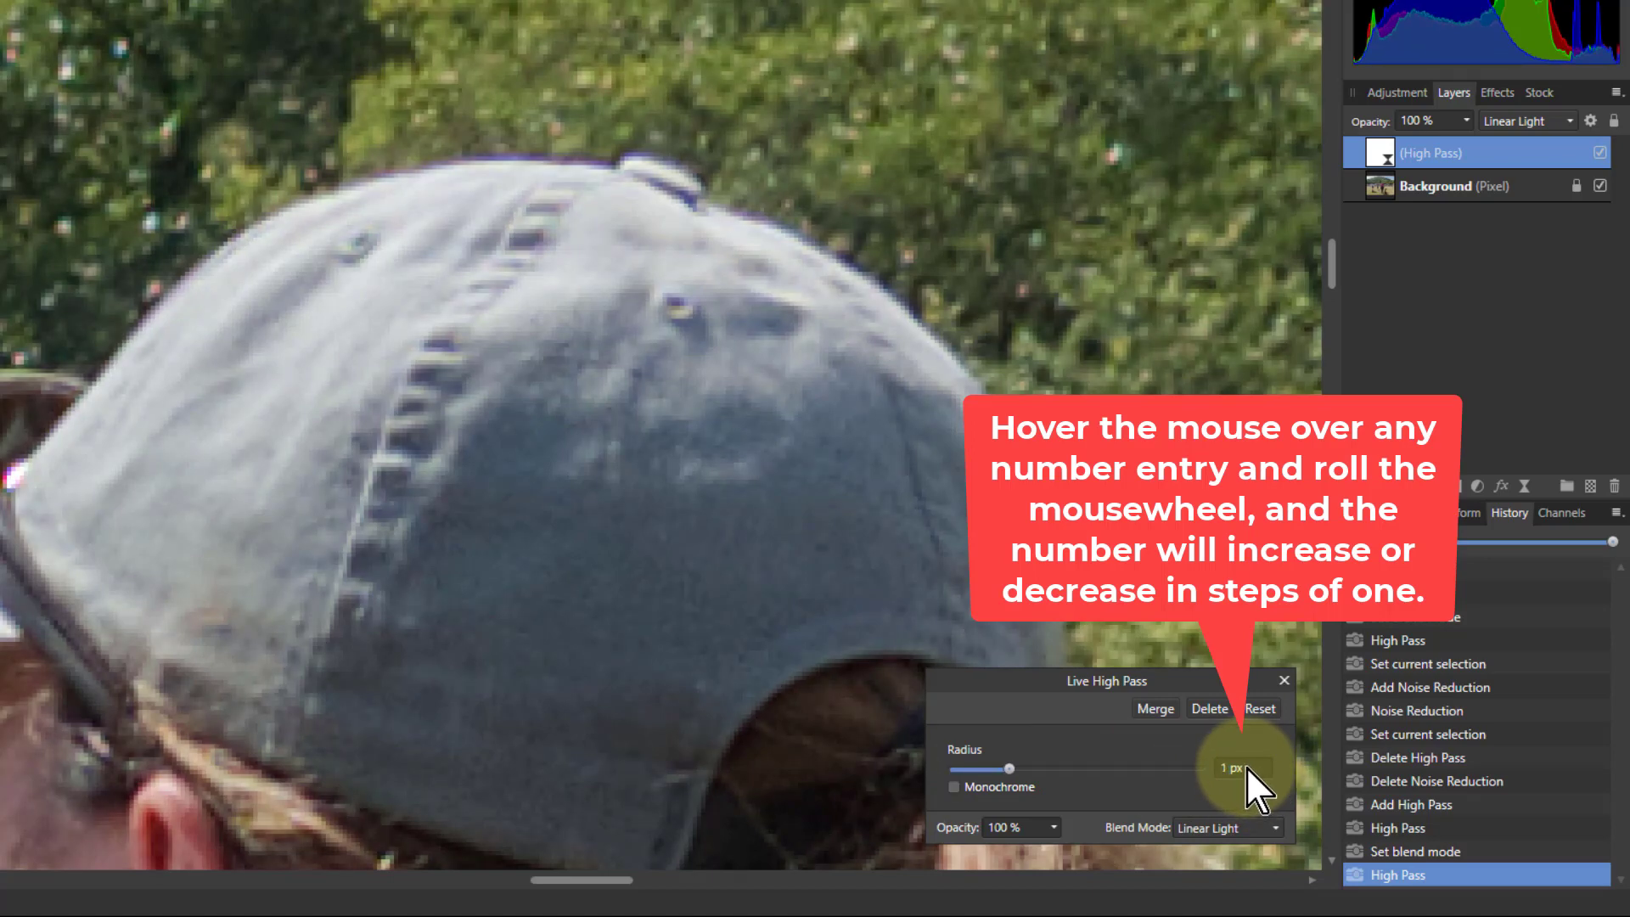
{"action": "scroll", "coordinate": [1246, 768], "scroll_direction": "down", "scroll_amount": 1}
{"action": "scroll", "coordinate": [1248, 768], "scroll_direction": "up", "scroll_amount": 1}
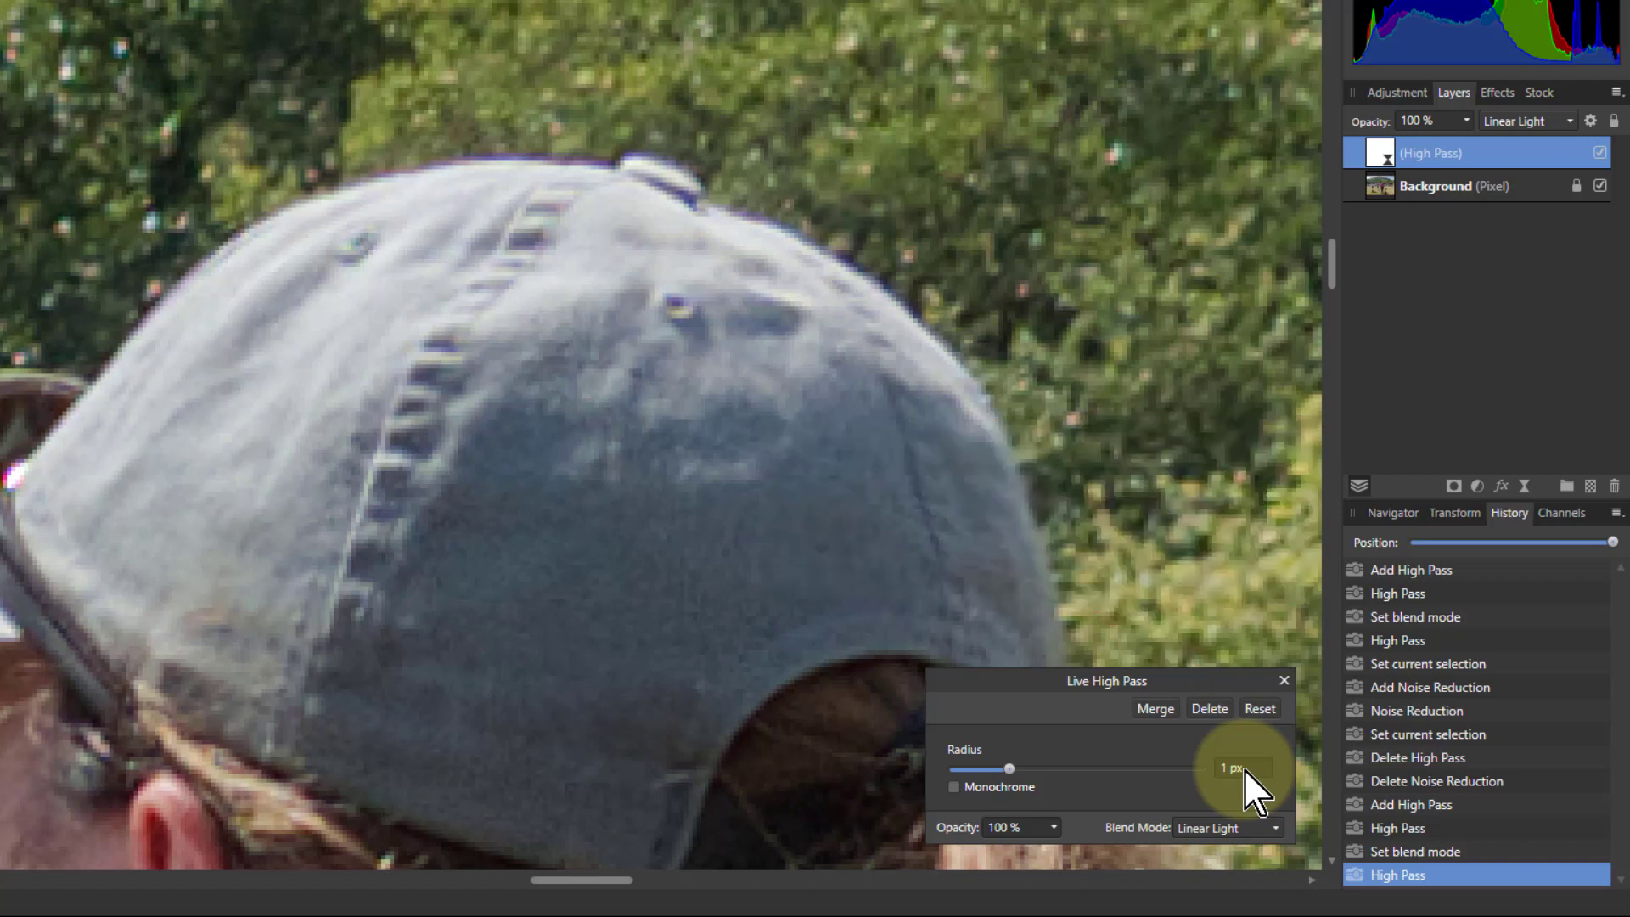
{"action": "scroll", "coordinate": [1245, 770], "scroll_direction": "down", "scroll_amount": 1}
{"action": "scroll", "coordinate": [1241, 770], "scroll_direction": "down", "scroll_amount": 2}
{"action": "scroll", "coordinate": [1238, 769], "scroll_direction": "up", "scroll_amount": 3}
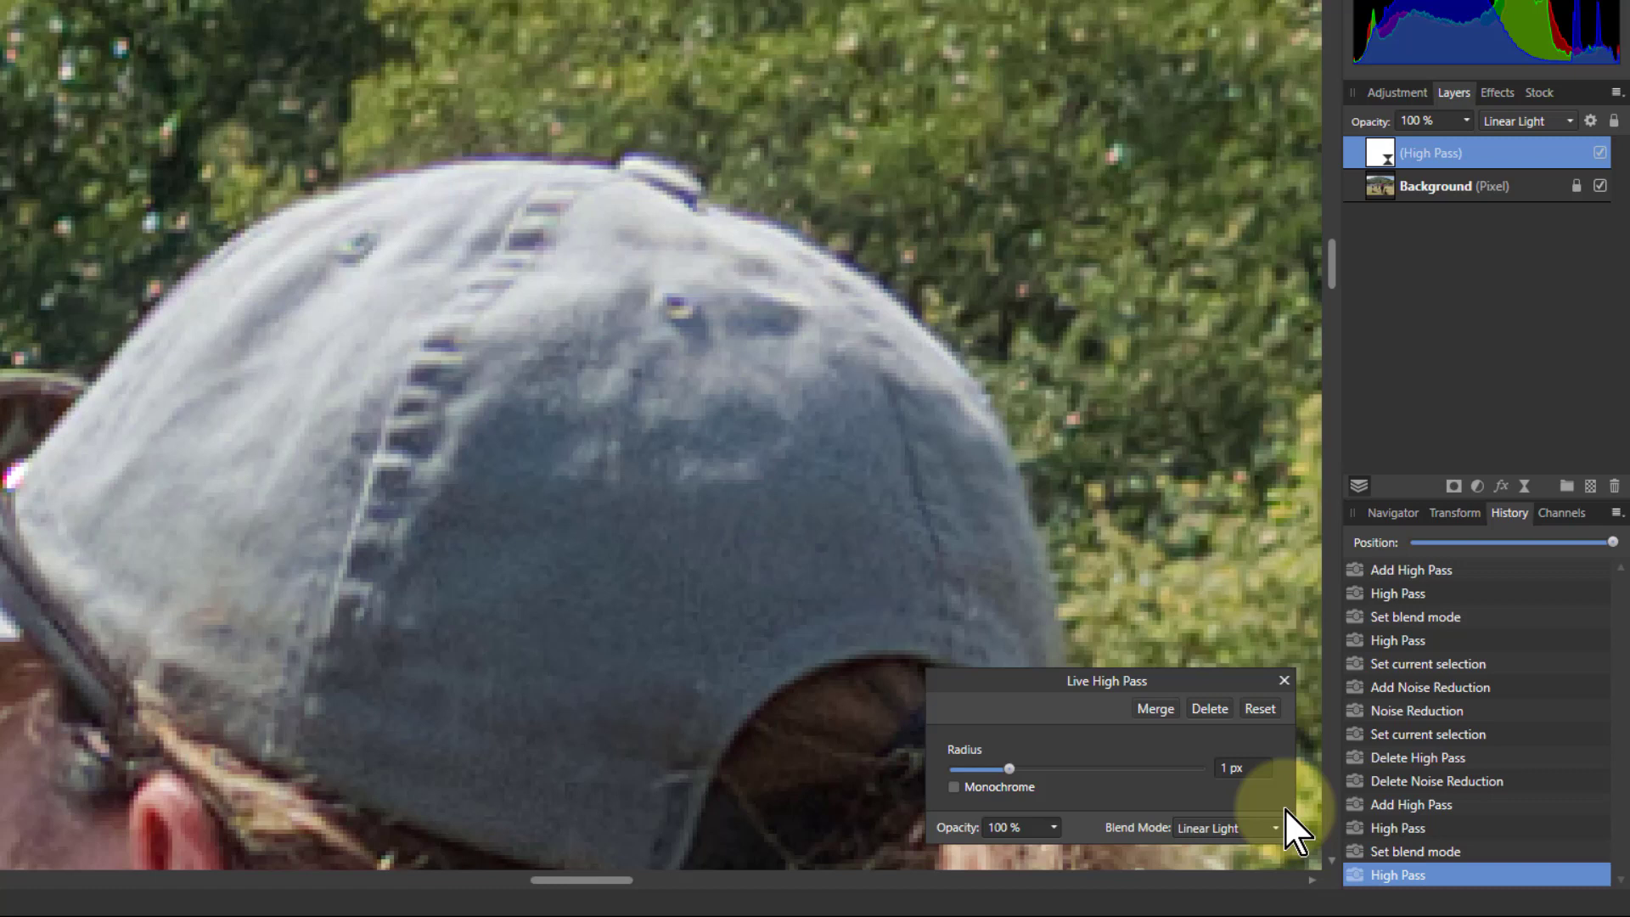
{"action": "scroll", "coordinate": [1243, 771], "scroll_direction": "up", "scroll_amount": 10}
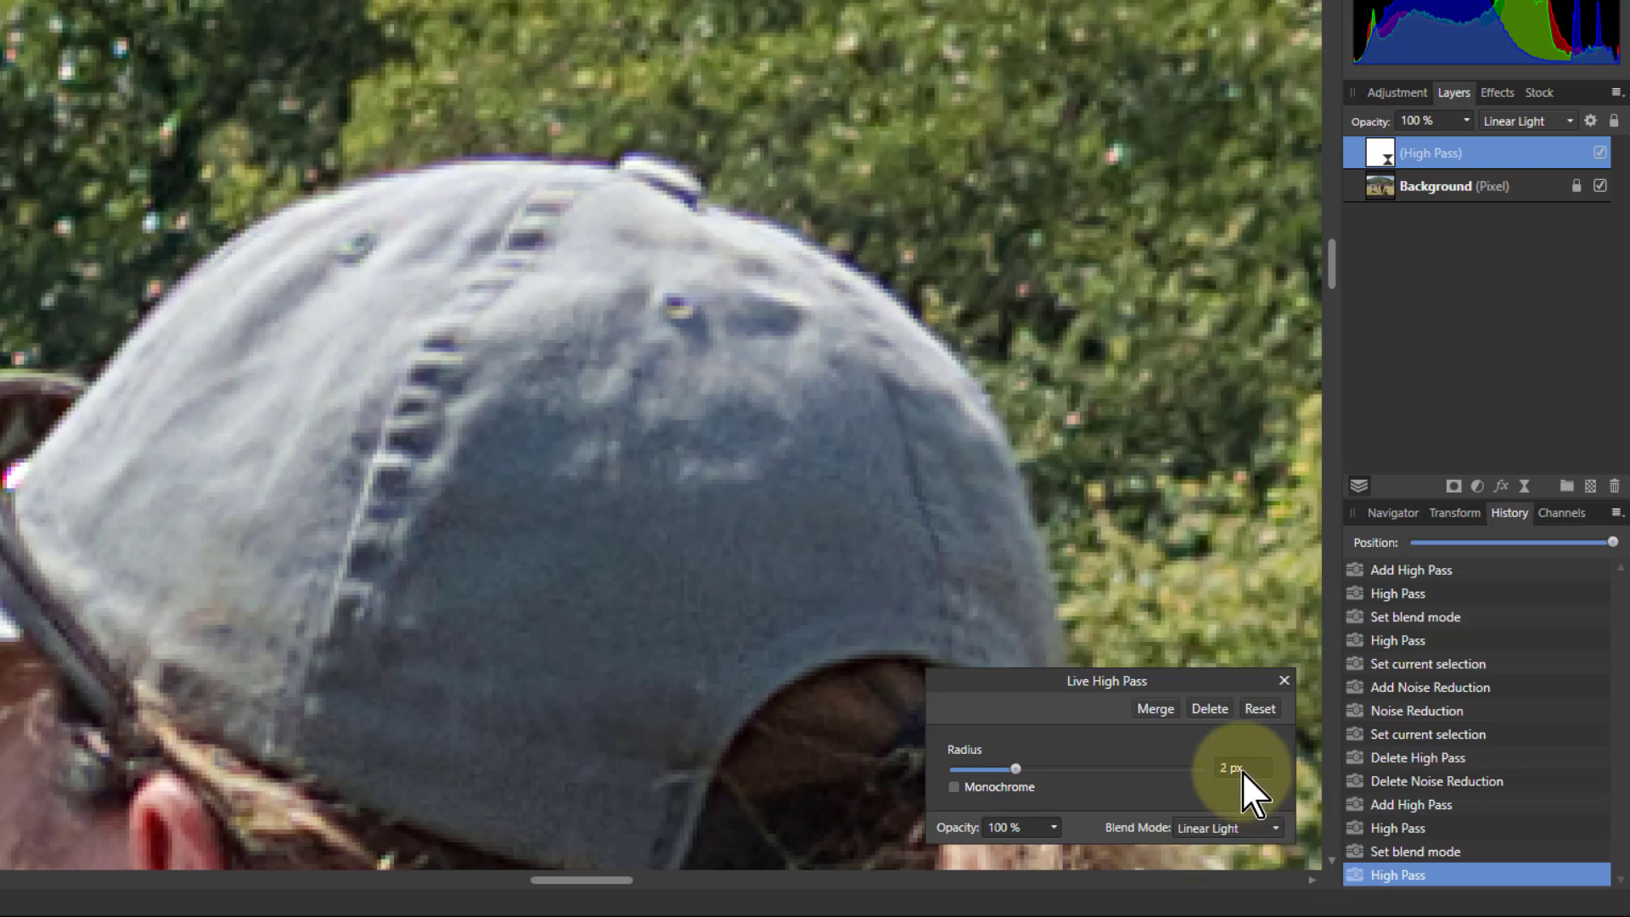
{"action": "scroll", "coordinate": [1243, 771], "scroll_direction": "down", "scroll_amount": 5}
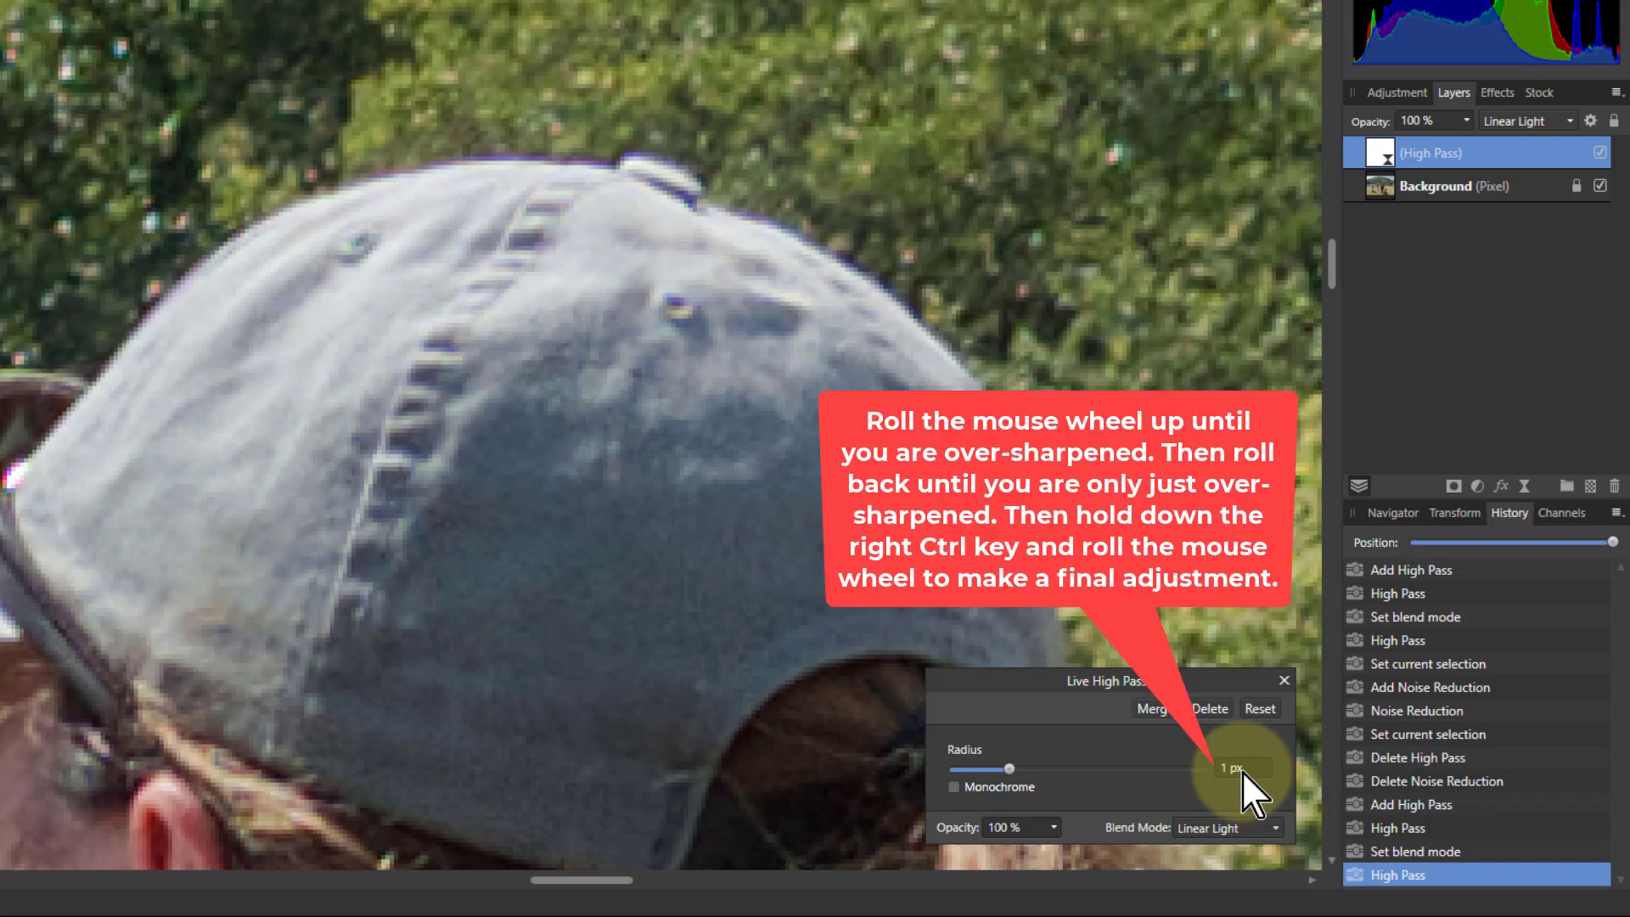
{"action": "scroll", "coordinate": [1241, 770], "scroll_direction": "up", "scroll_amount": 6}
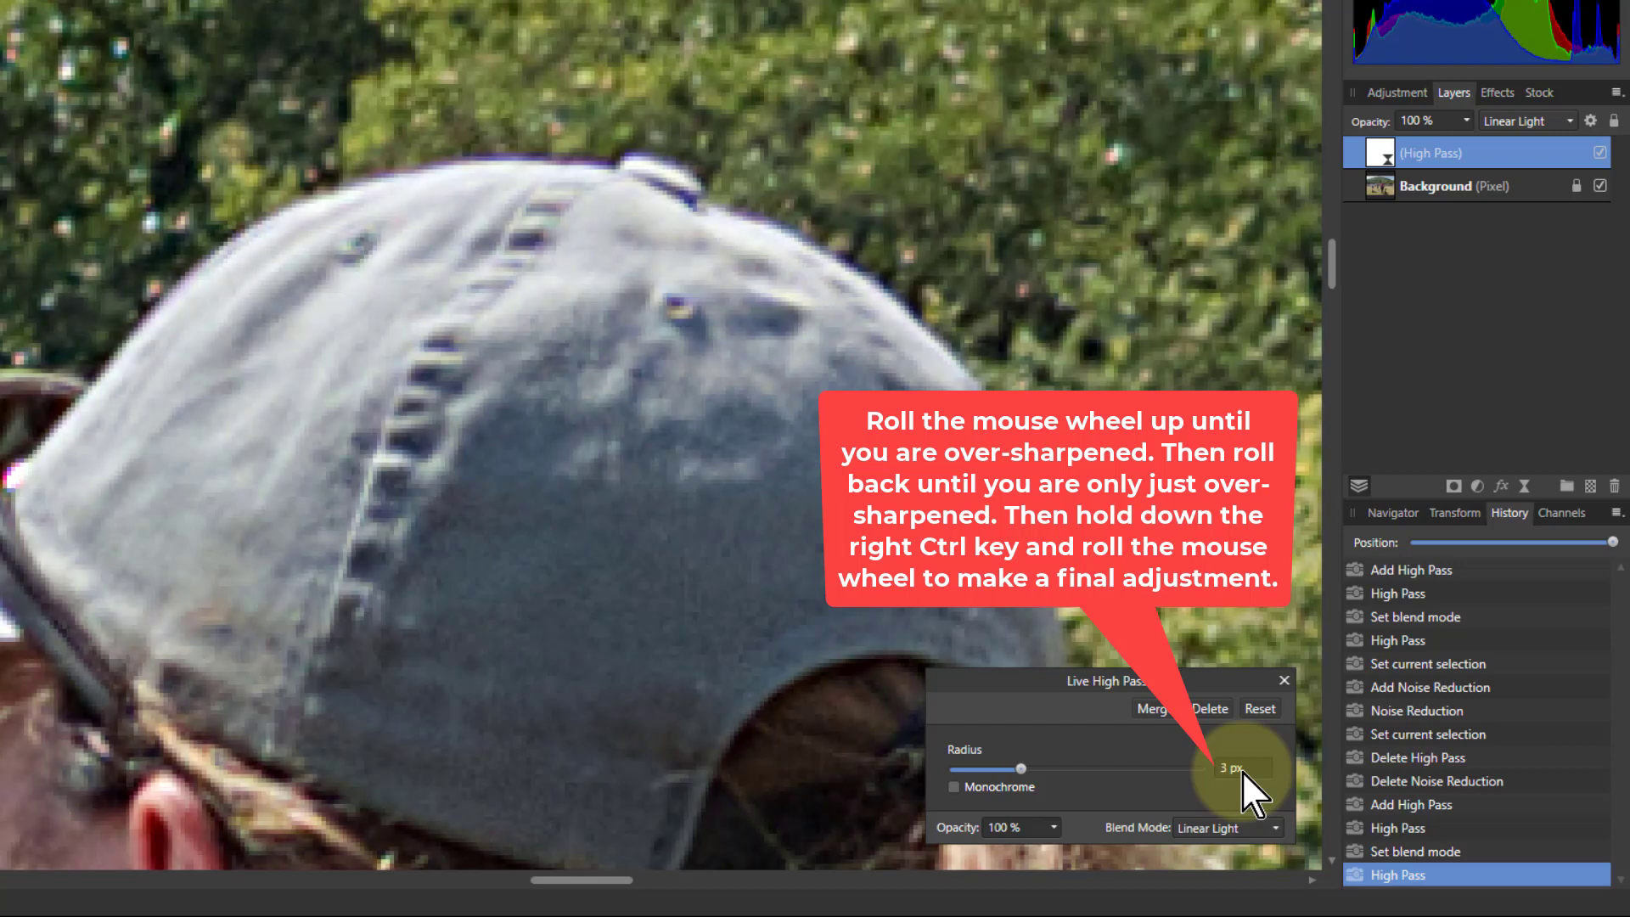
{"action": "scroll", "coordinate": [1242, 770], "scroll_direction": "down", "scroll_amount": 4}
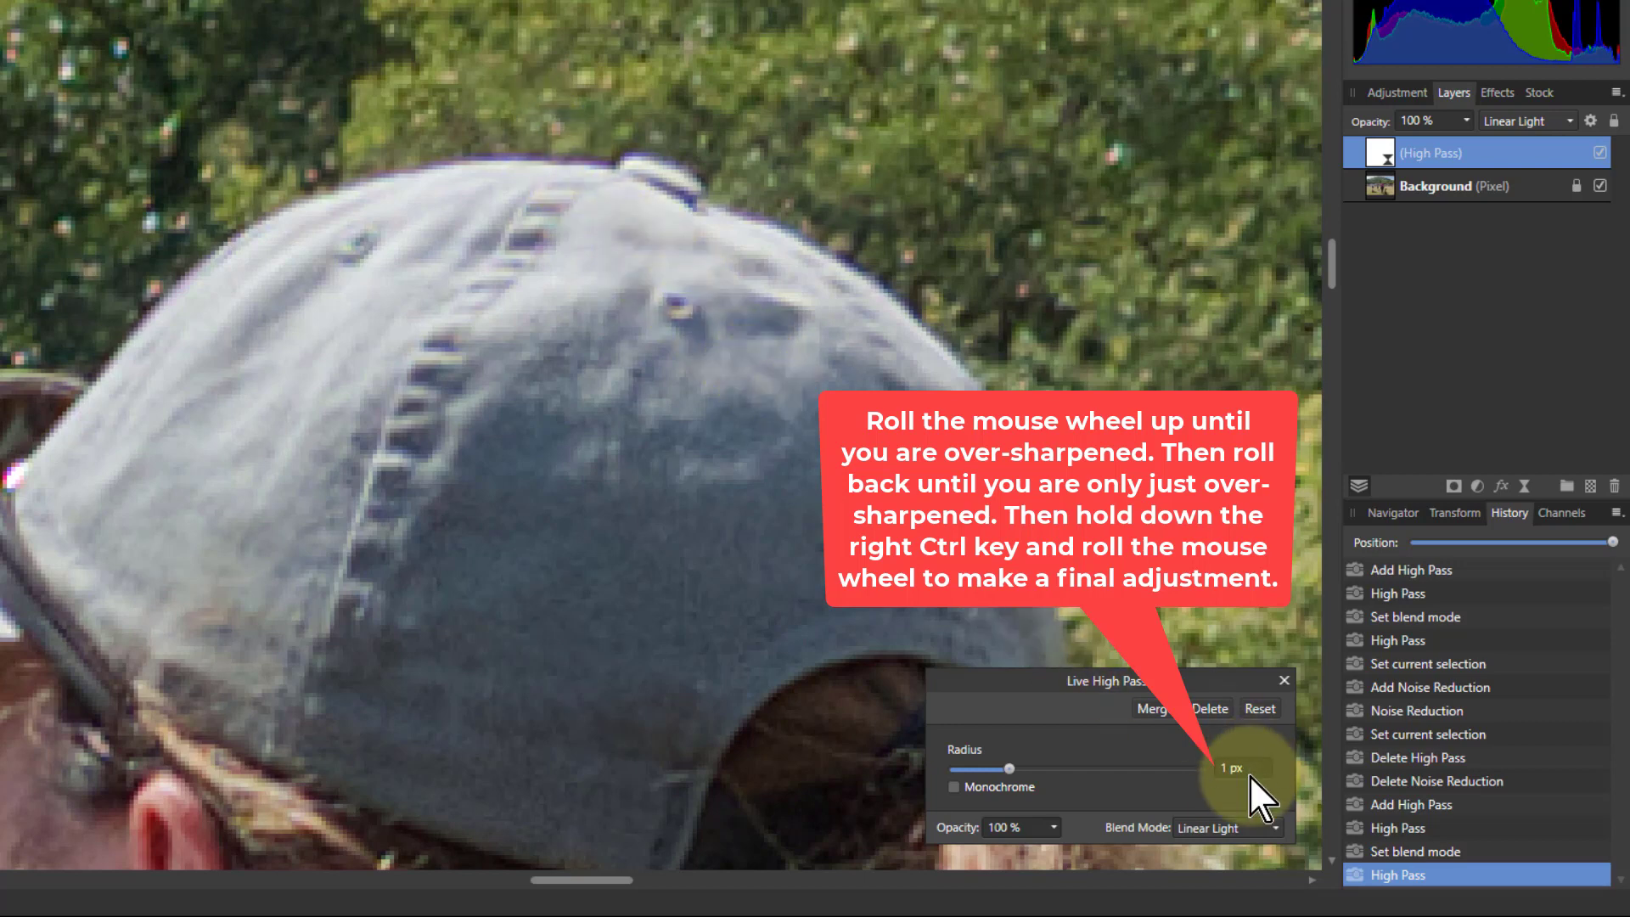
{"action": "scroll", "coordinate": [1257, 772], "scroll_direction": "down", "scroll_amount": 2}
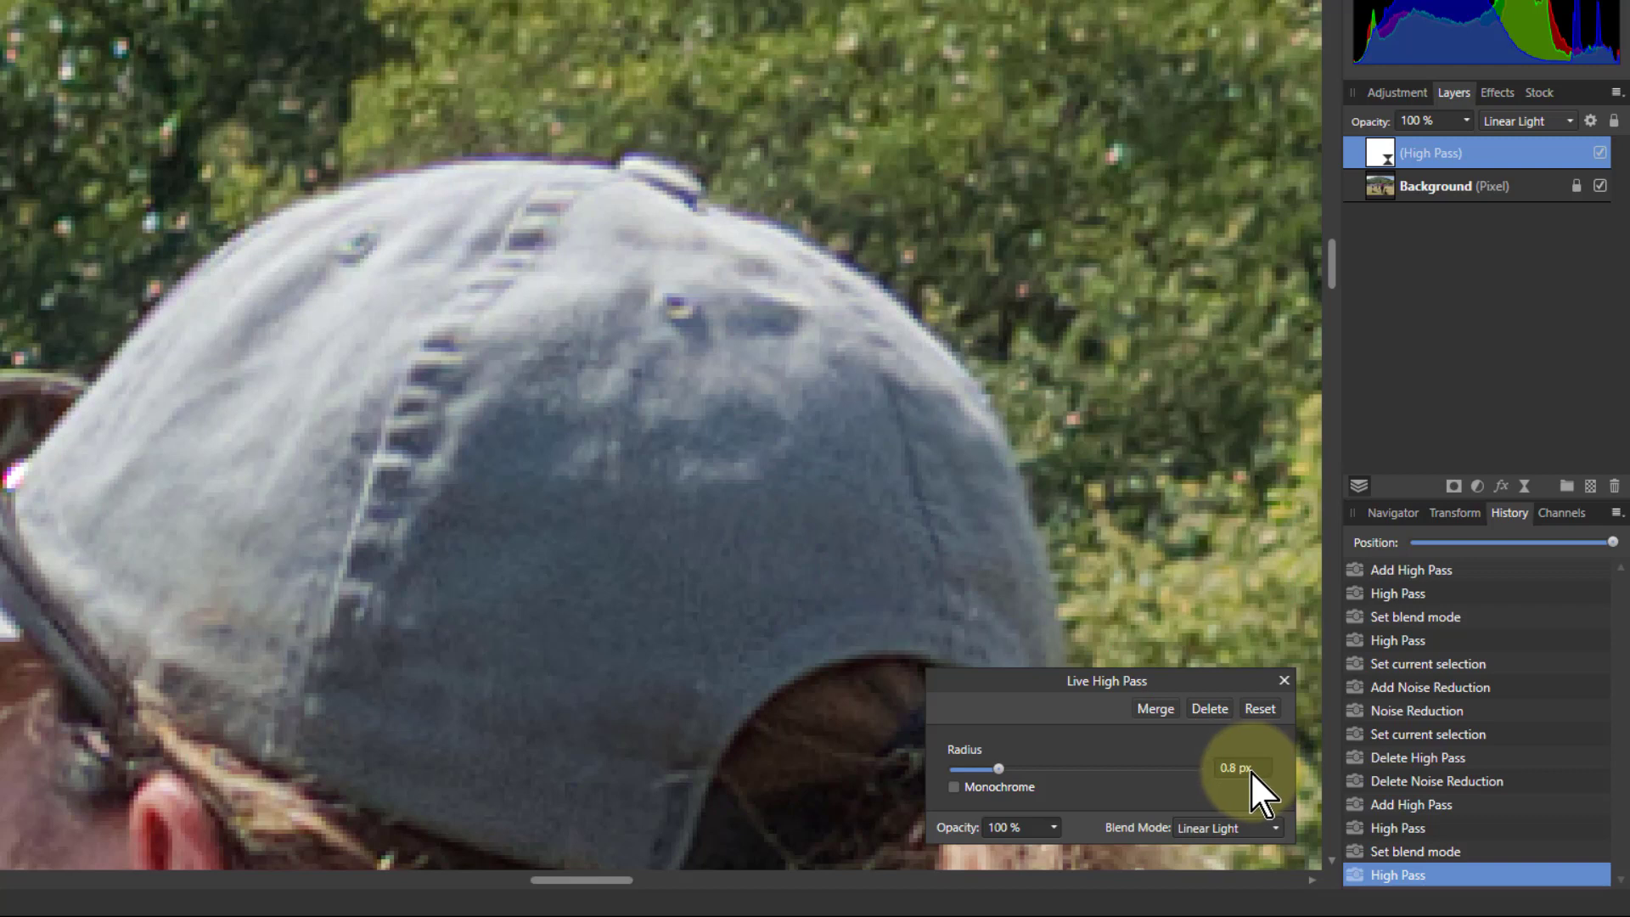
{"action": "scroll", "coordinate": [1249, 771], "scroll_direction": "down", "scroll_amount": 1}
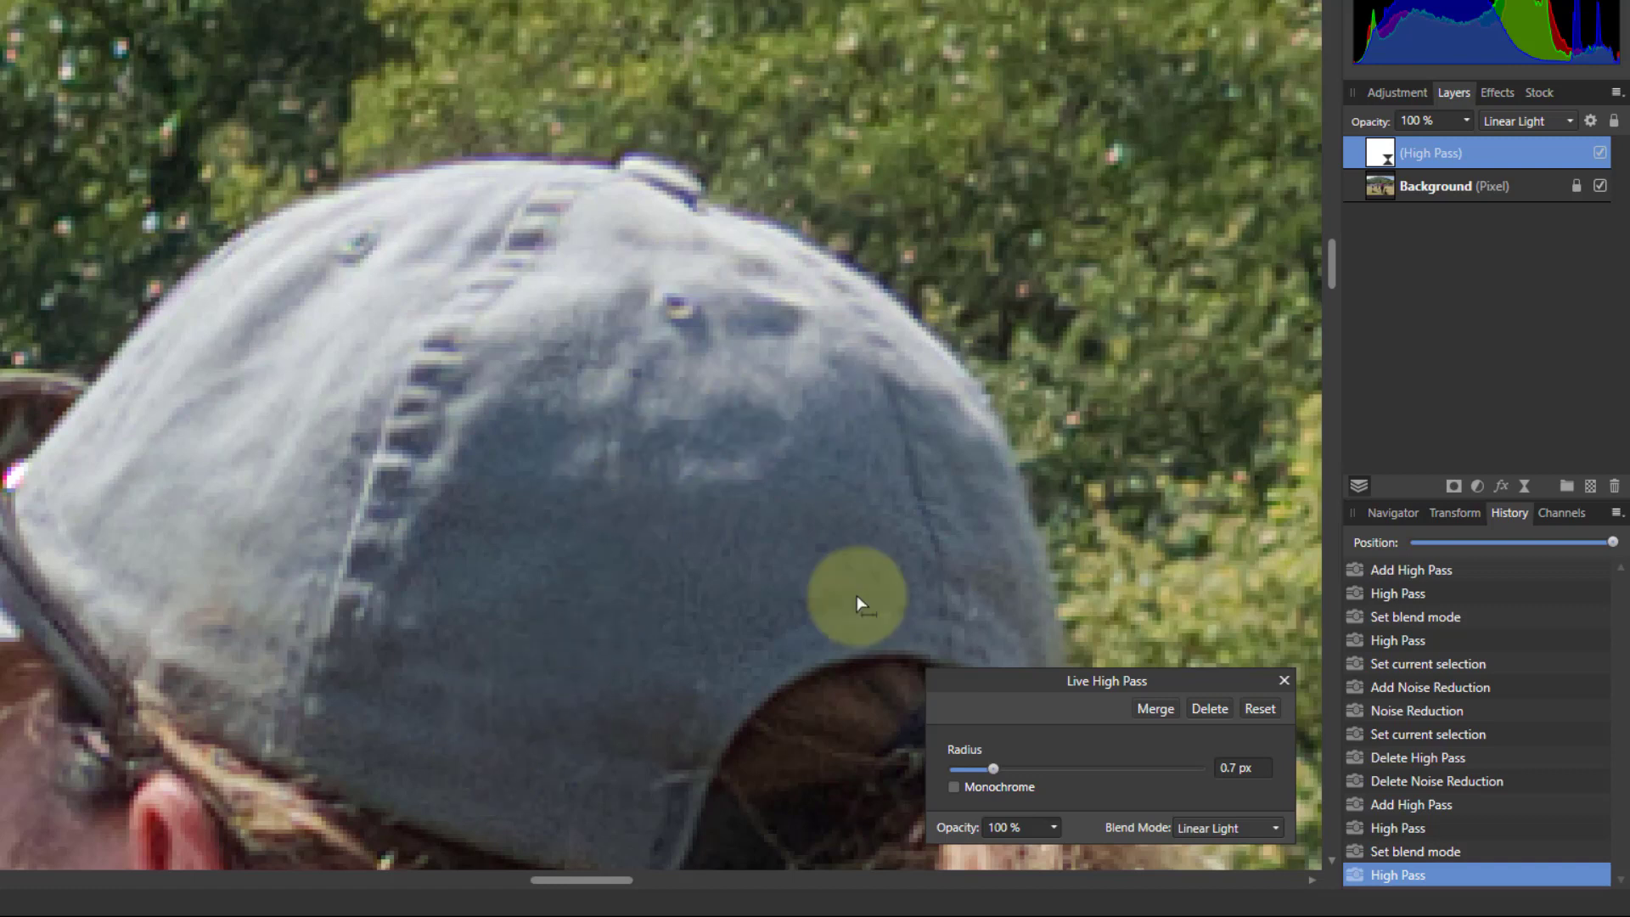
Step: Hide and re-show the High Pass layer to compare the cap's sharpening
{"action": "left_click", "coordinate": [1600, 154]}
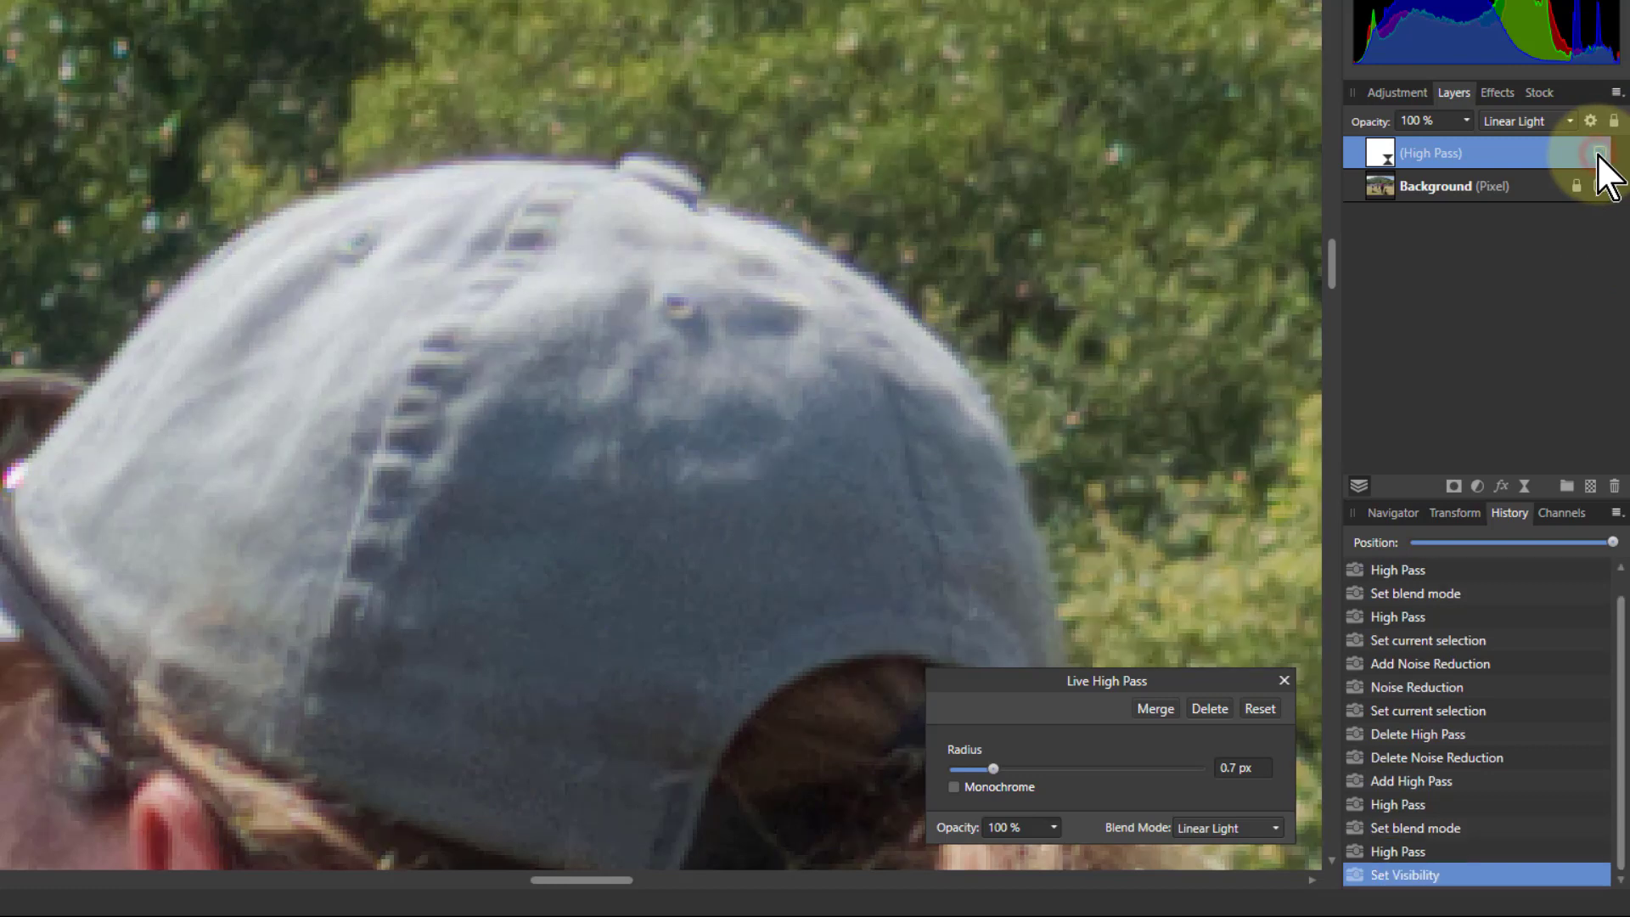
{"action": "left_click", "coordinate": [1599, 153]}
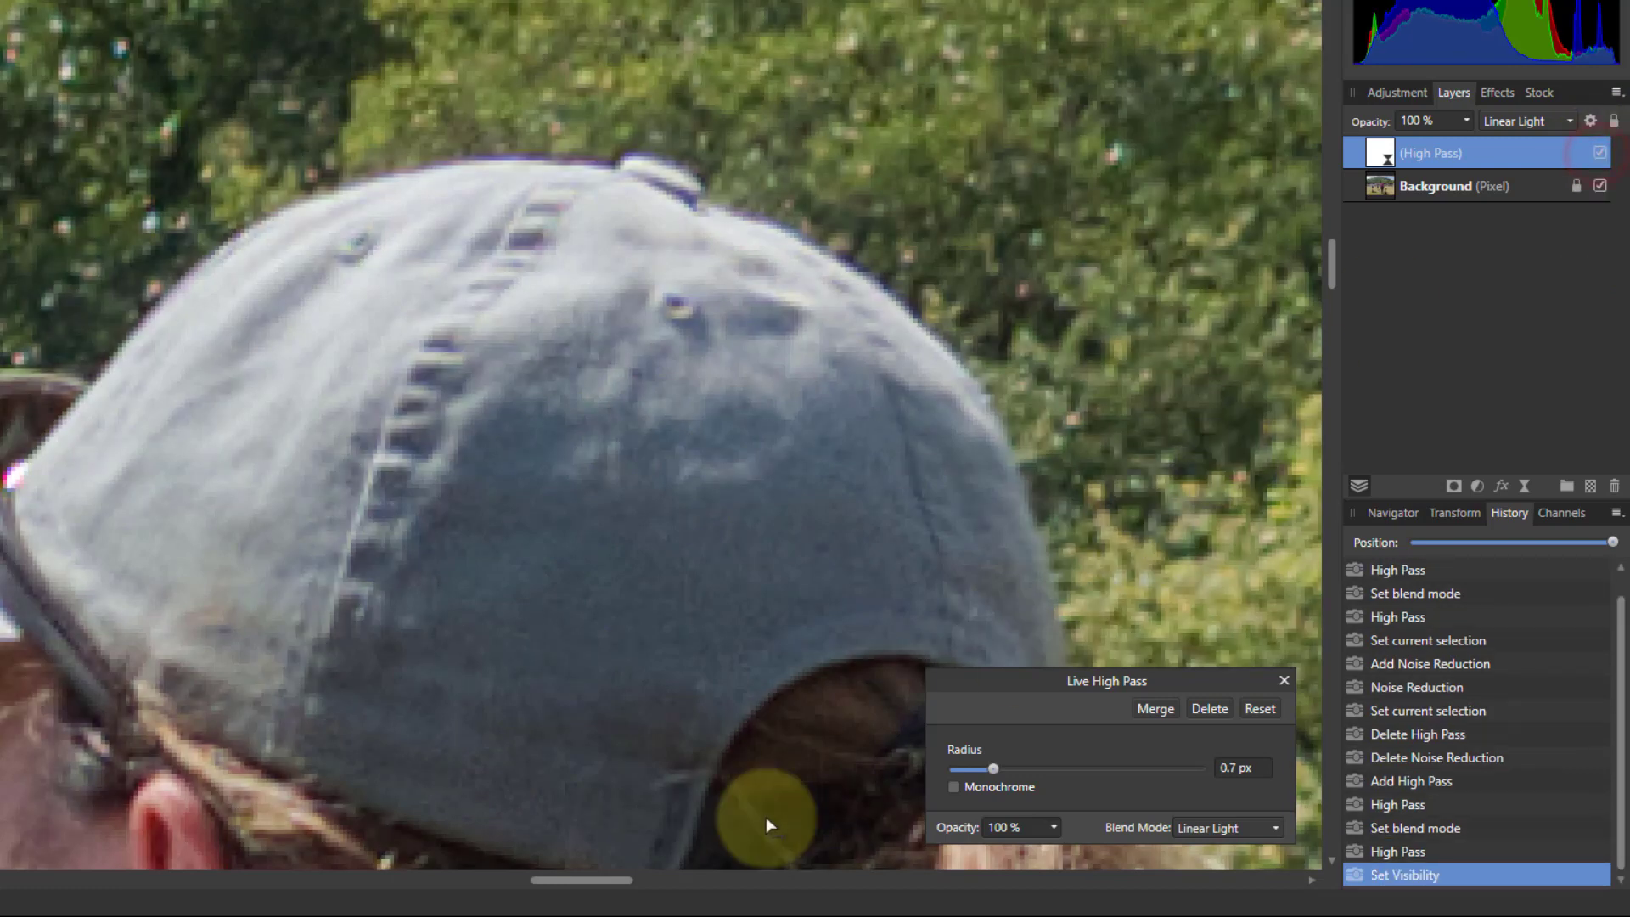
Step: Select the Background layer, then review and close the Assistant Manager settings
{"action": "left_click", "coordinate": [1384, 183]}
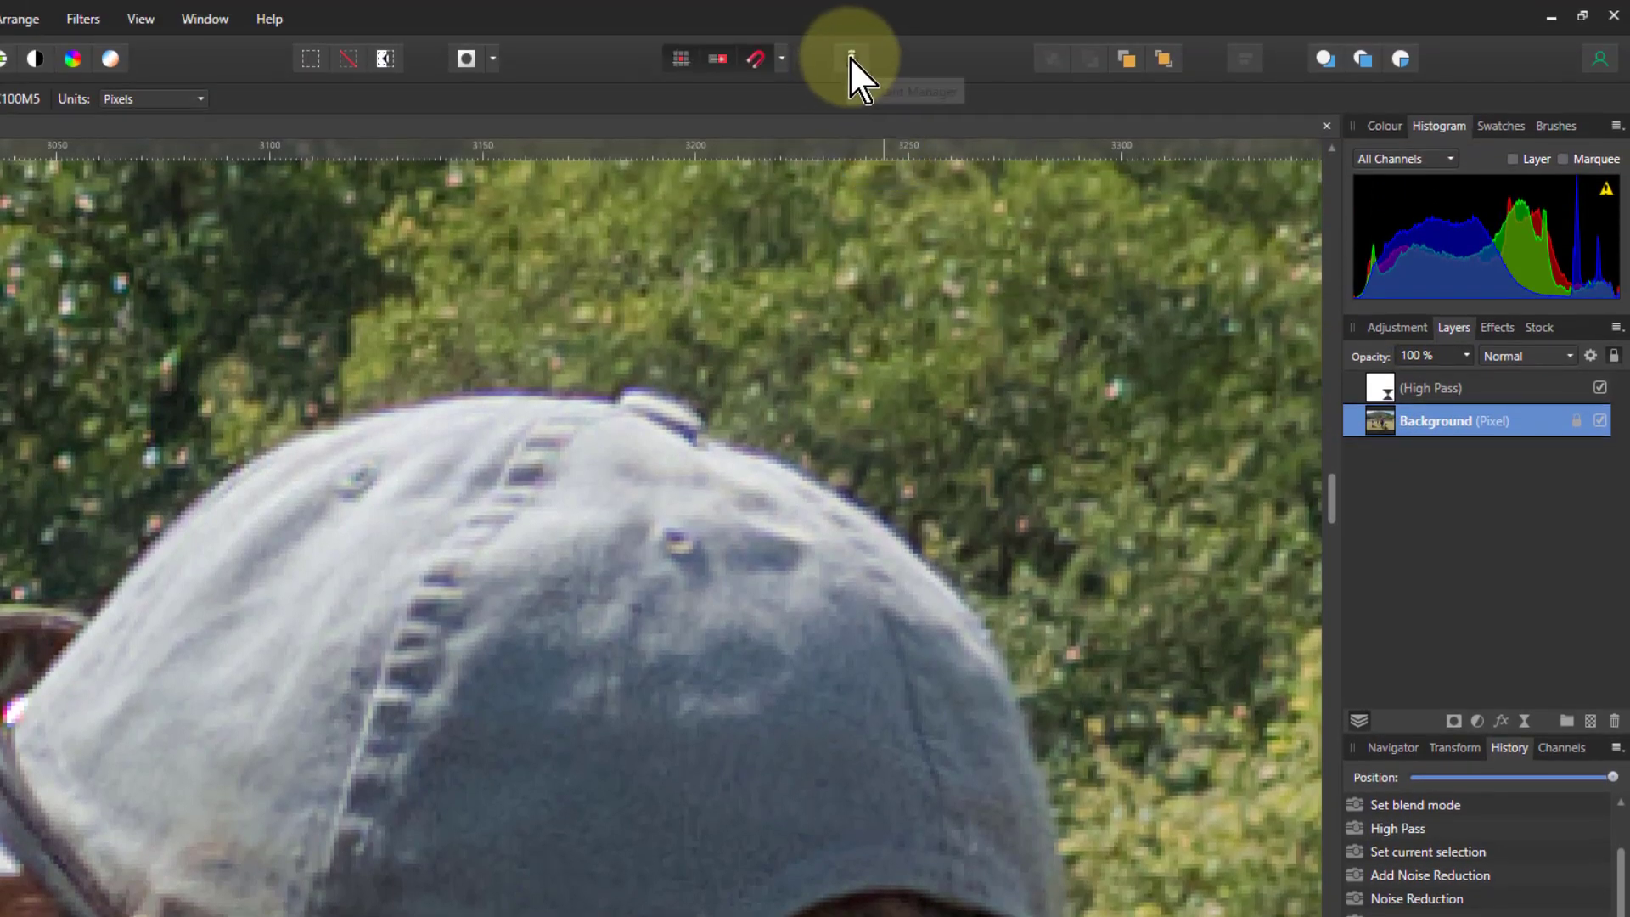
{"action": "left_click", "coordinate": [851, 56]}
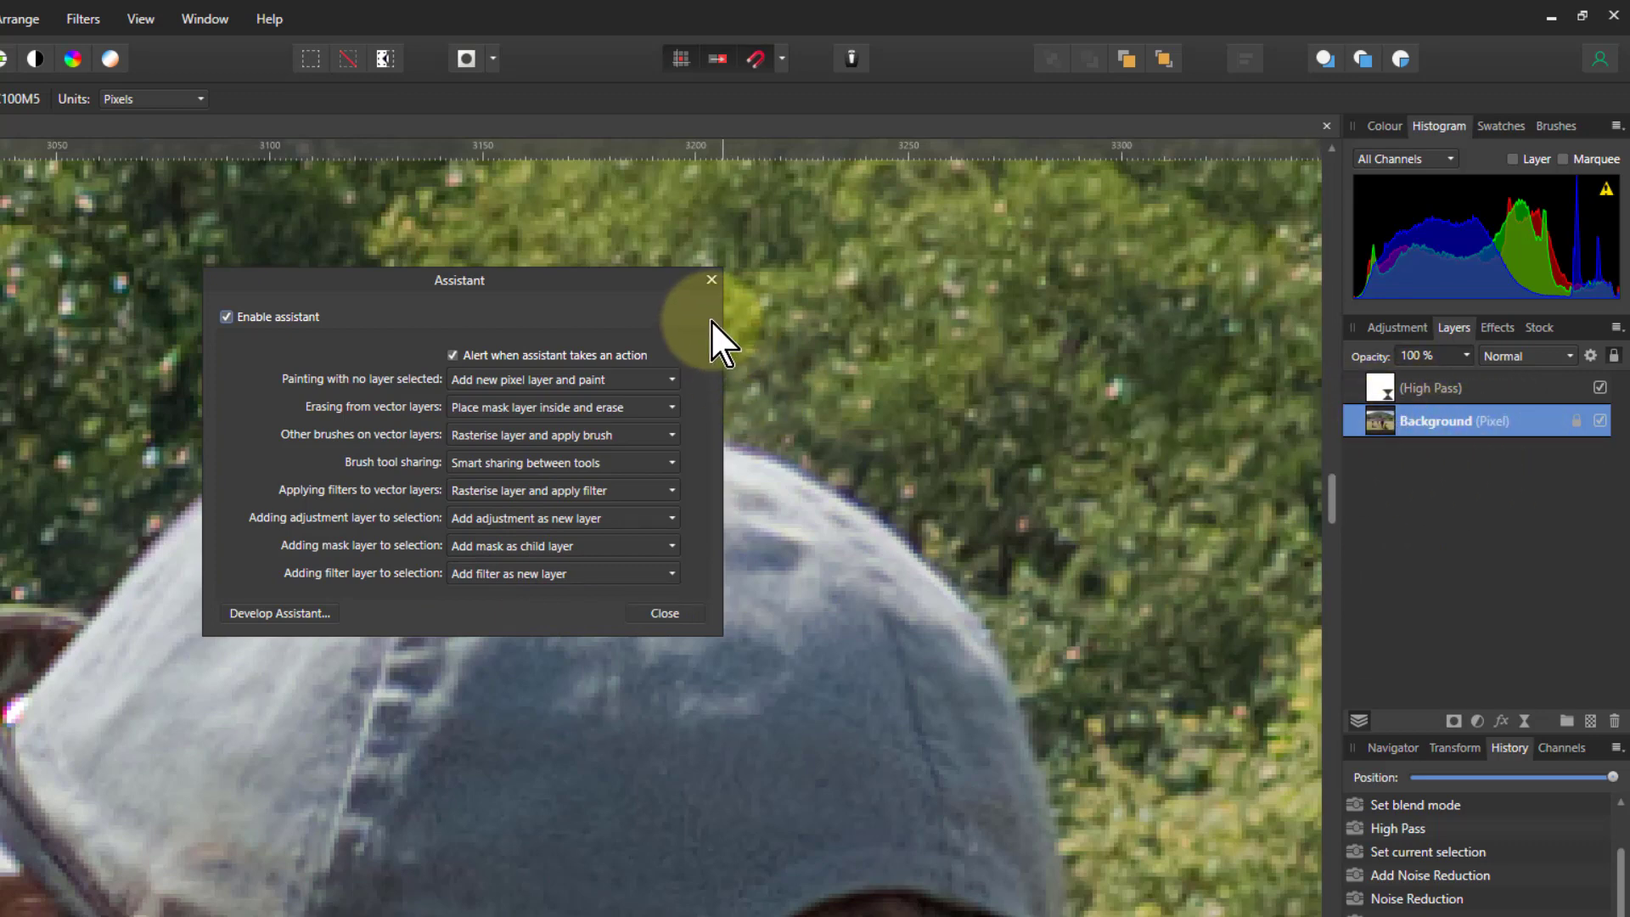
{"action": "left_click", "coordinate": [713, 279]}
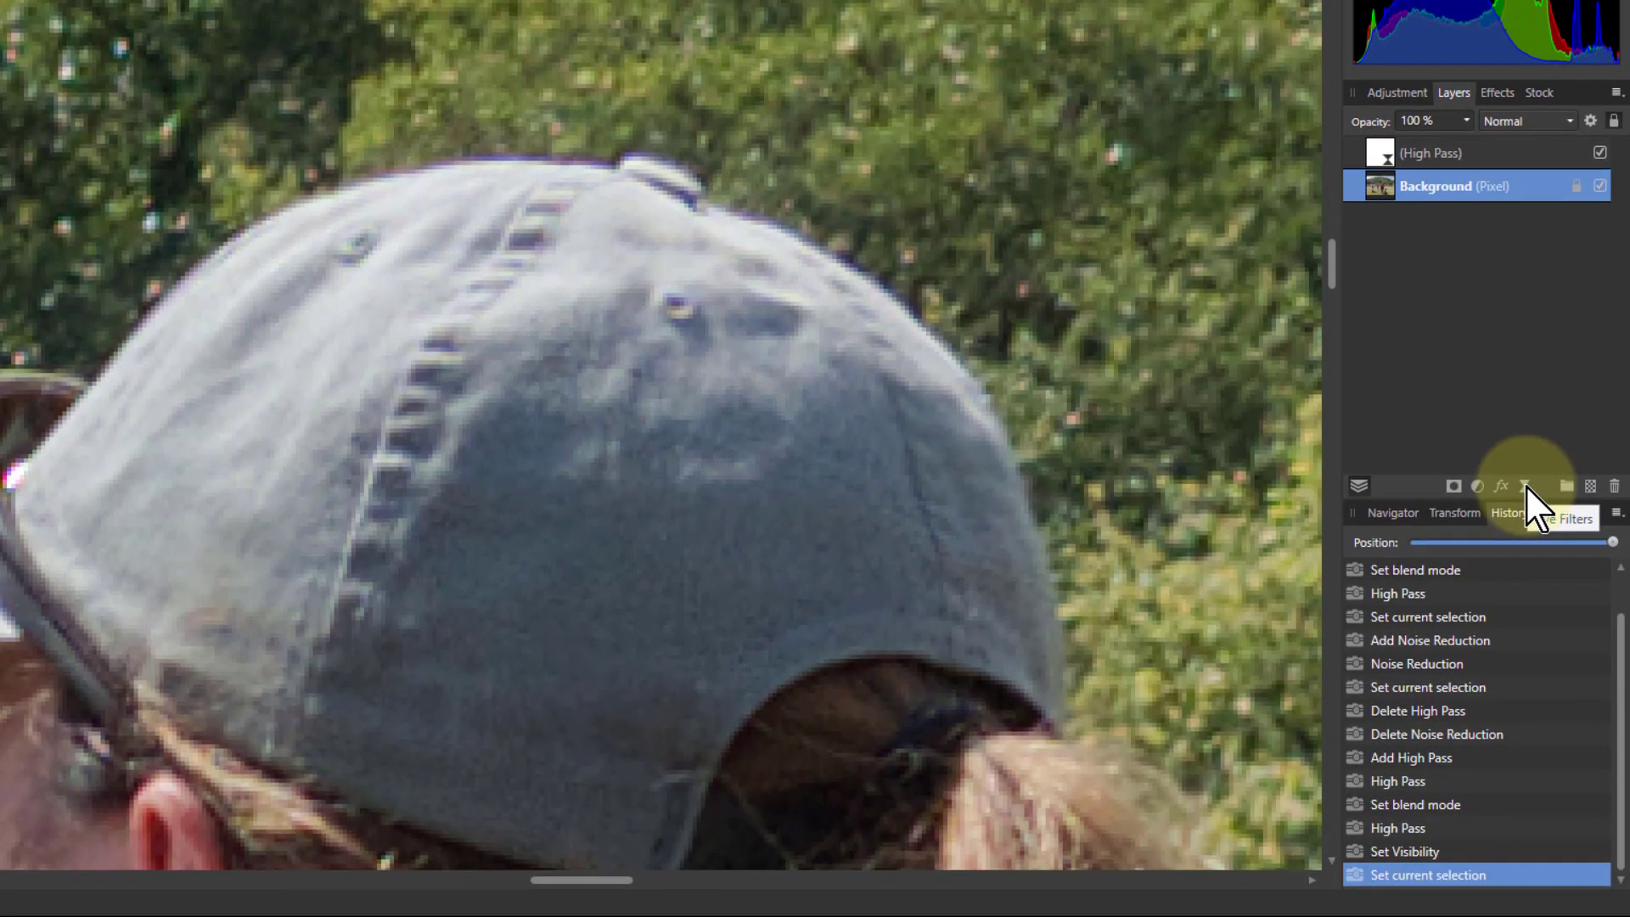
Step: Add a live Denoise layer above Background and nudge its Luminance strength up slightly
{"action": "left_click", "coordinate": [1526, 486]}
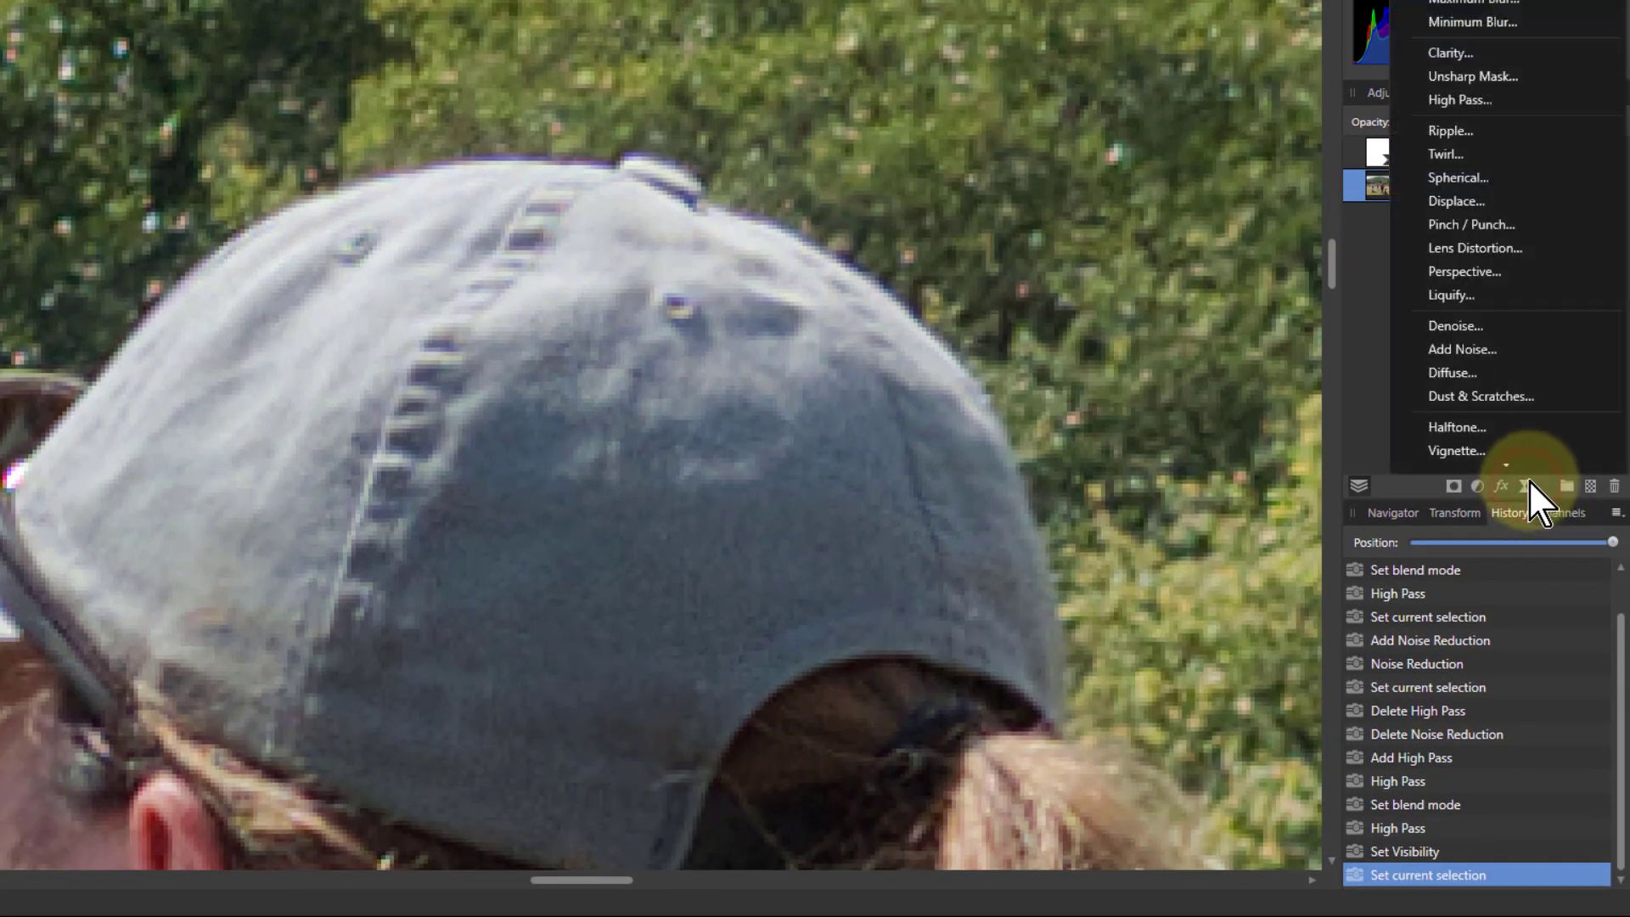
{"action": "left_click", "coordinate": [1476, 332]}
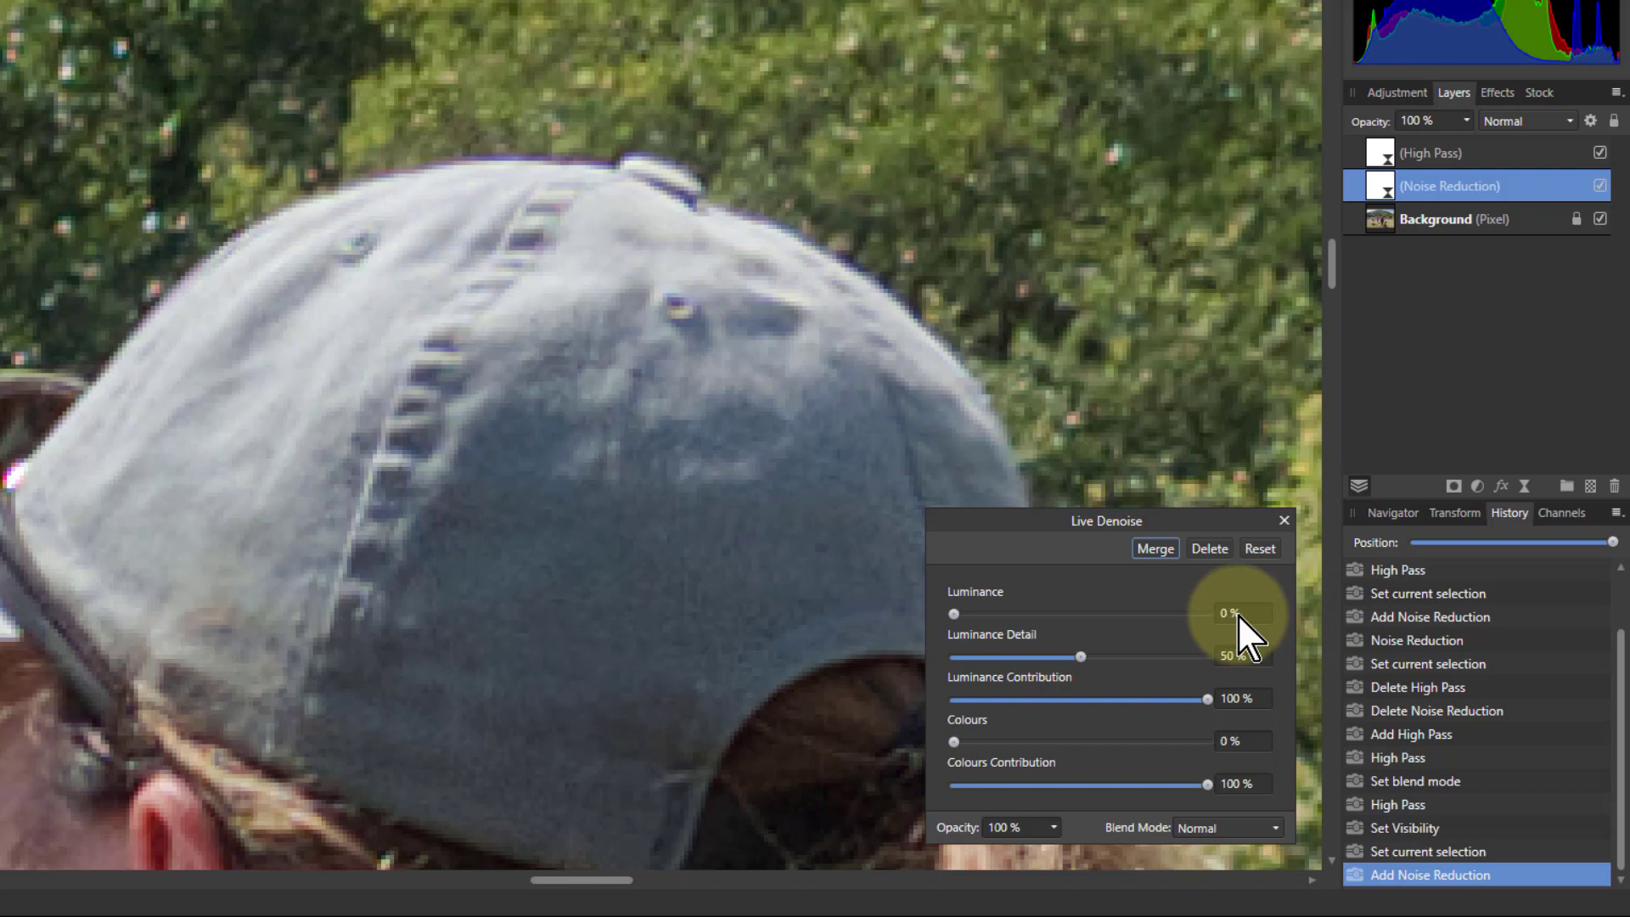
{"action": "left_click_drag", "start_coordinate": [1239, 614], "coordinate": [1242, 620]}
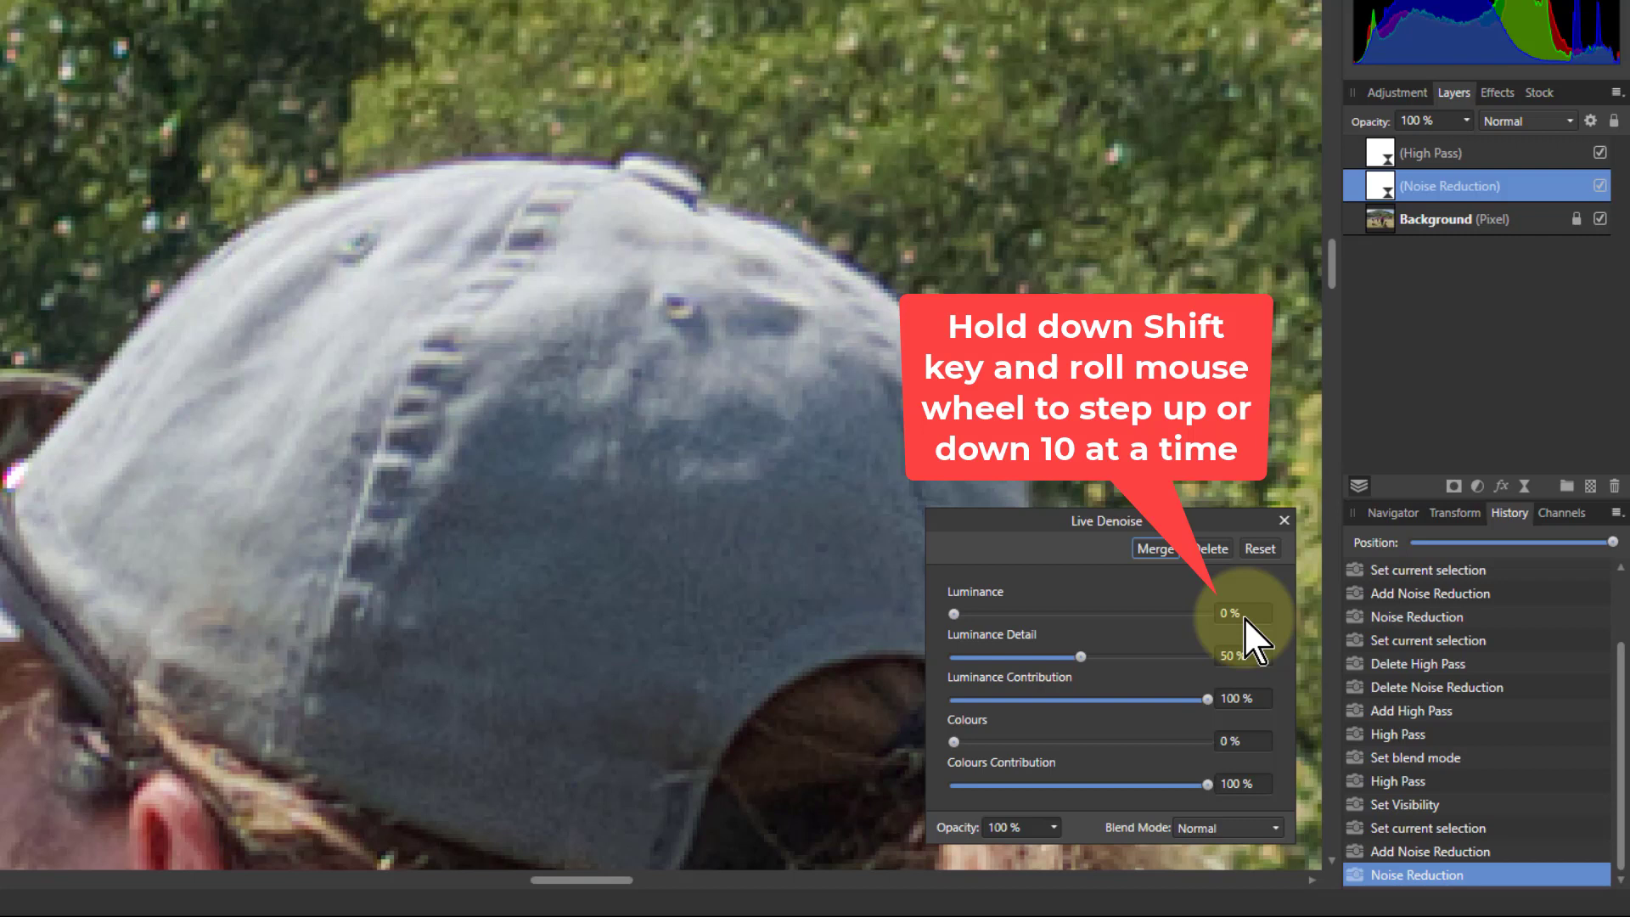
Step: Step the Denoise Luminance value up and down until it reads 6%
{"action": "scroll", "coordinate": [1245, 618], "scroll_direction": "up", "scroll_amount": 1}
{"action": "scroll", "coordinate": [1244, 619], "scroll_direction": "up", "scroll_amount": 1}
{"action": "scroll", "coordinate": [1245, 617], "scroll_direction": "down", "scroll_amount": 1}
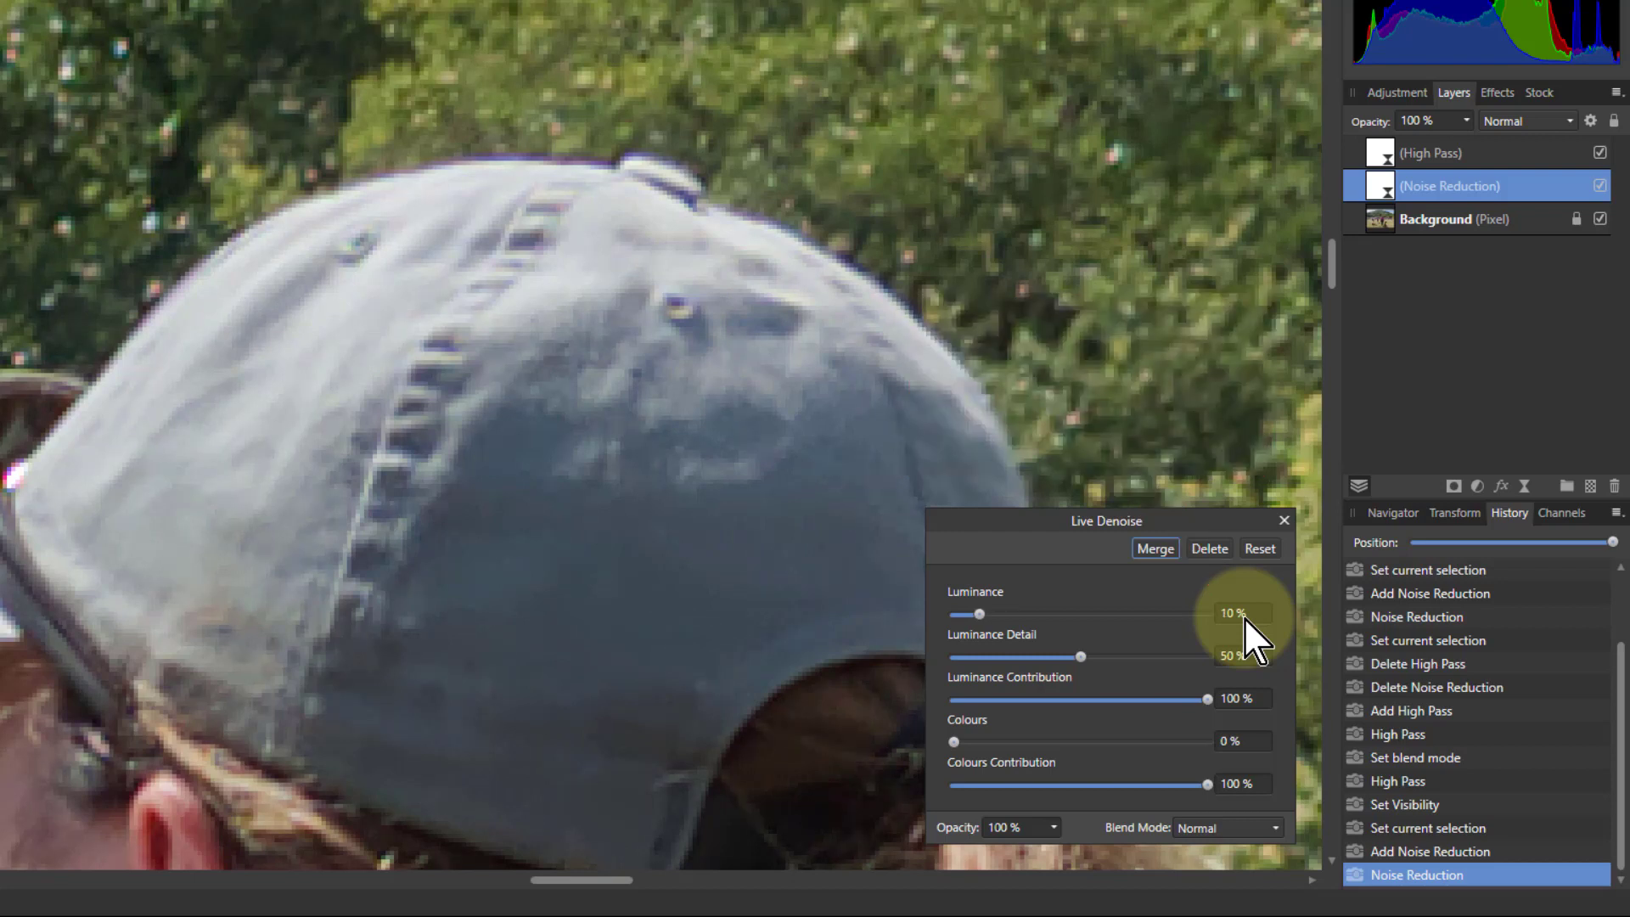
{"action": "scroll", "coordinate": [1245, 618], "scroll_direction": "down", "scroll_amount": 1}
{"action": "scroll", "coordinate": [1245, 618], "scroll_direction": "up", "scroll_amount": 1}
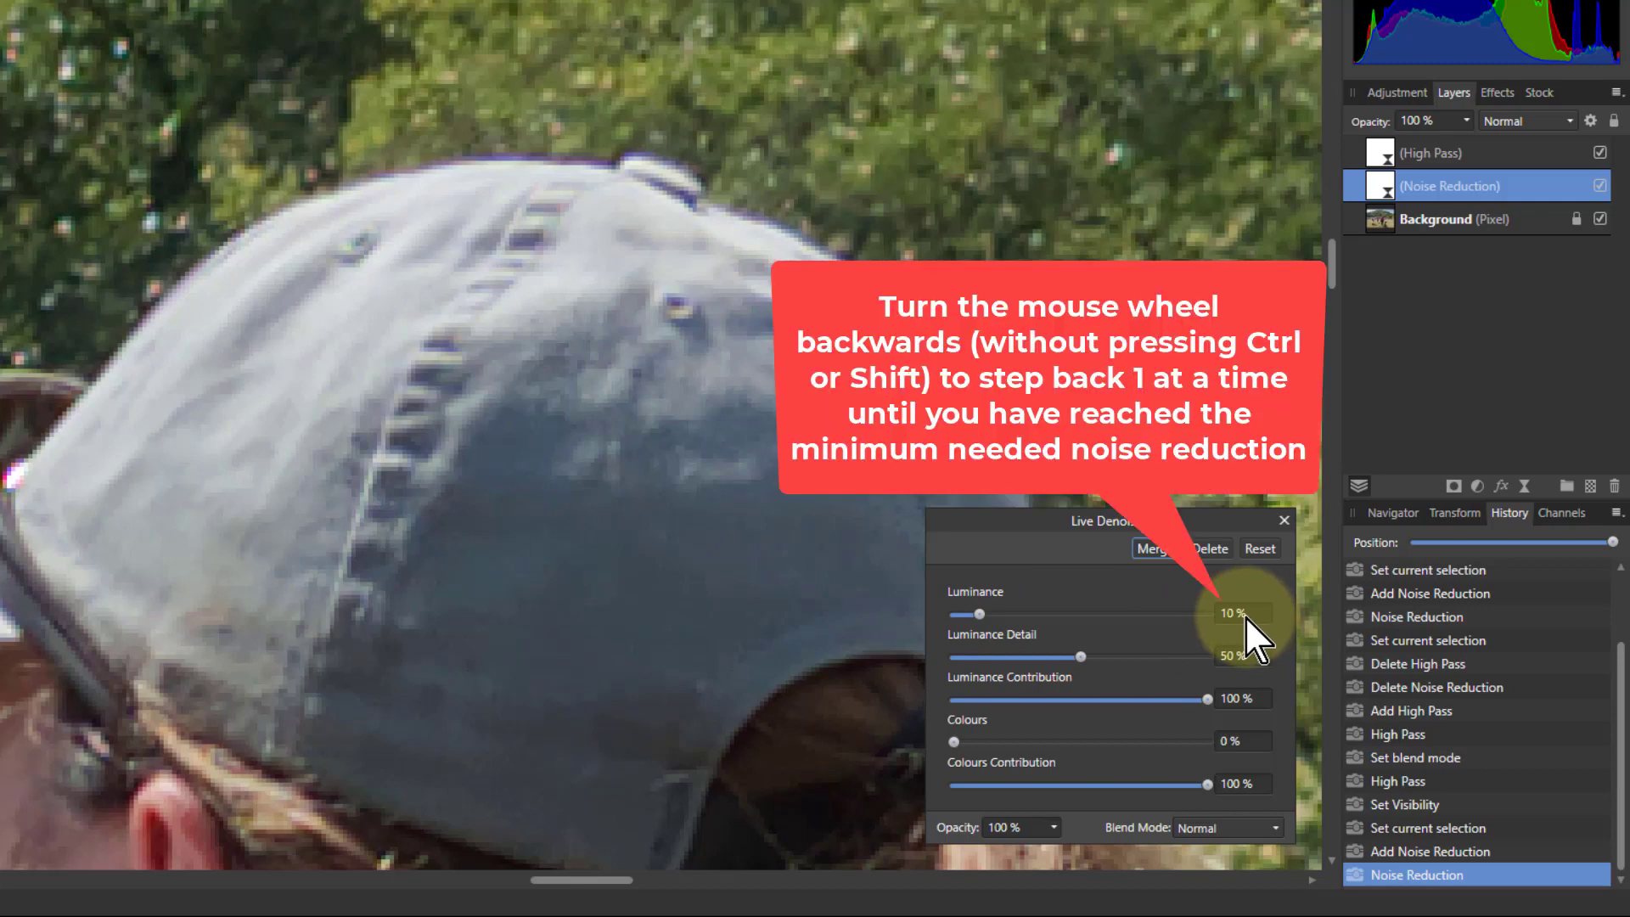
{"action": "scroll", "coordinate": [1244, 617], "scroll_direction": "down", "scroll_amount": 1}
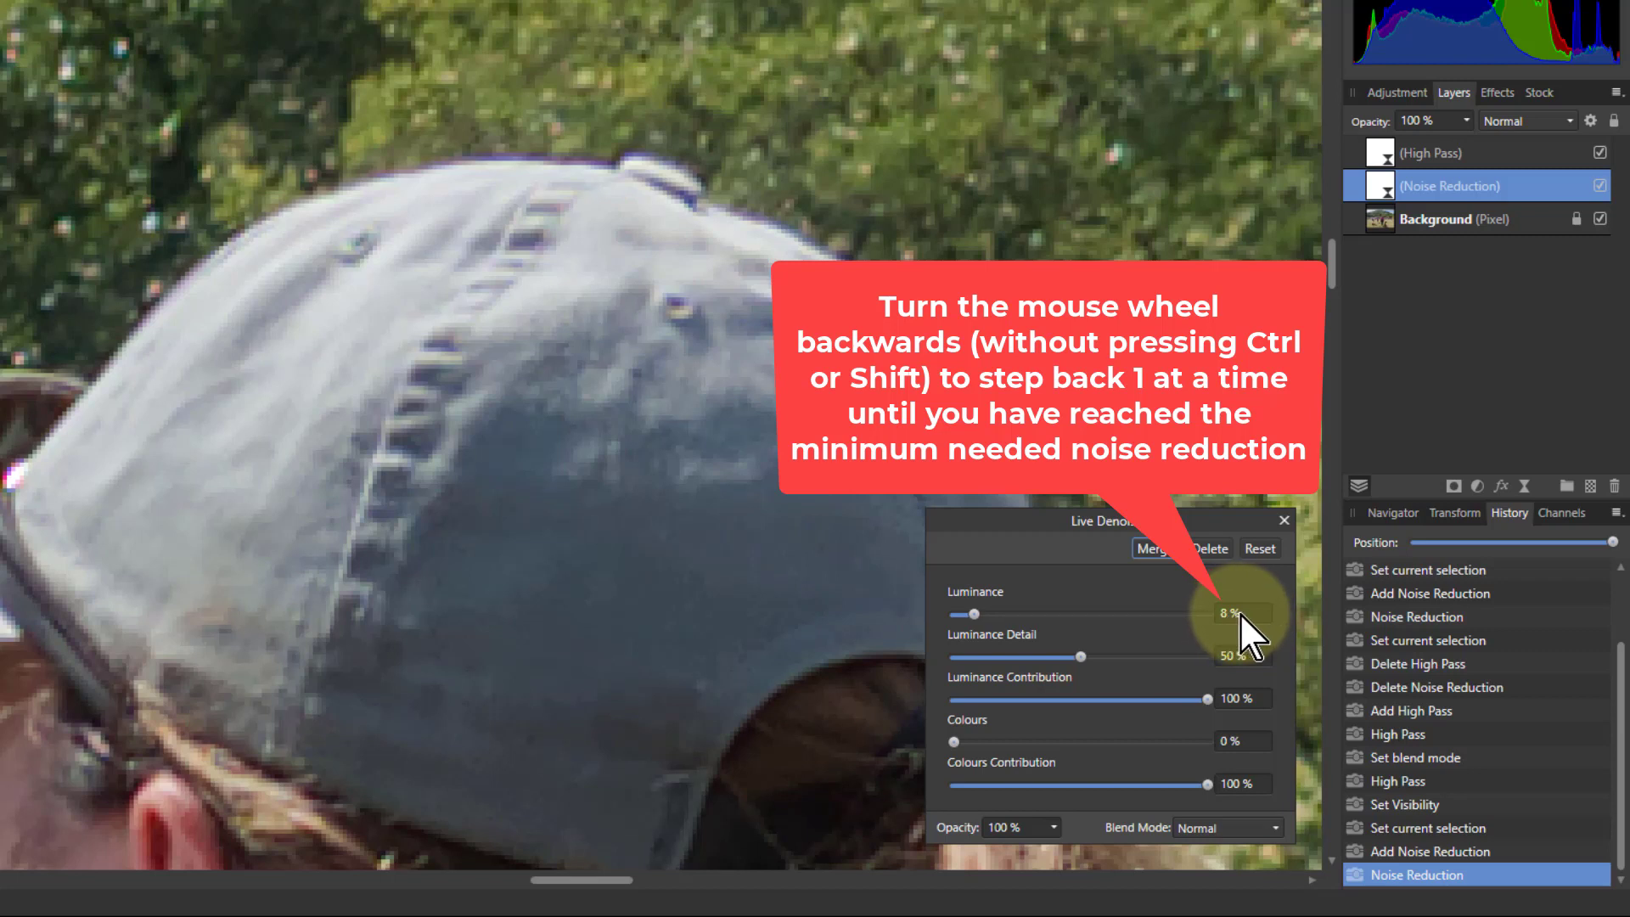
{"action": "scroll", "coordinate": [1239, 612], "scroll_direction": "down", "scroll_amount": 2}
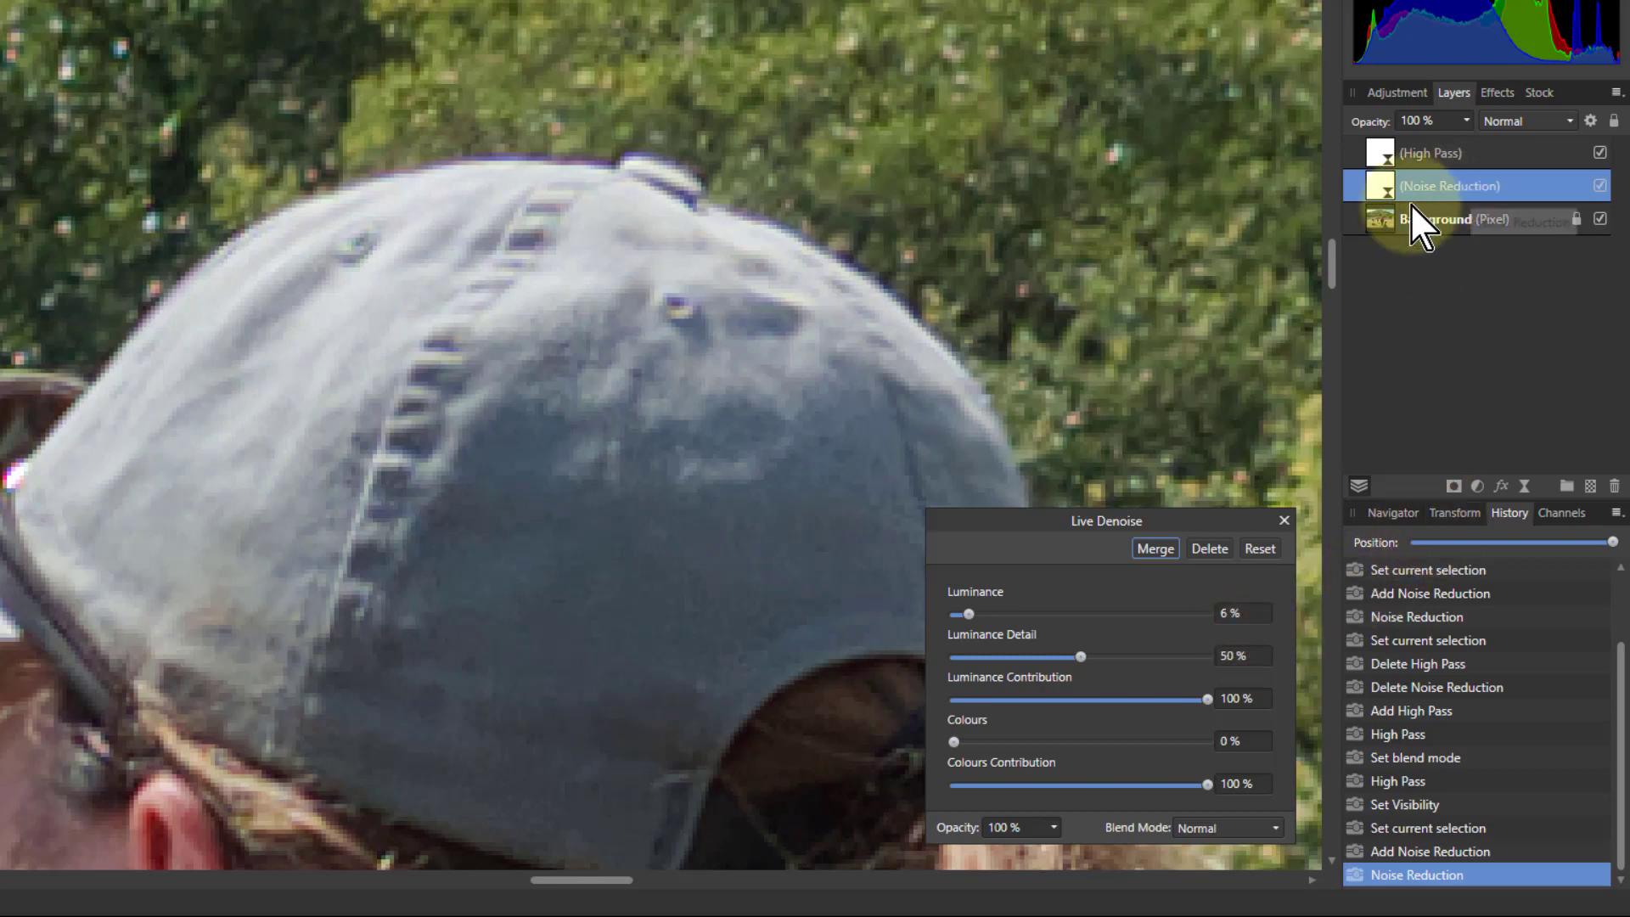
Step: Hide the High Pass layer and add a live Unsharp Mask with 2 px radius, factor 1
{"action": "left_click", "coordinate": [1379, 156]}
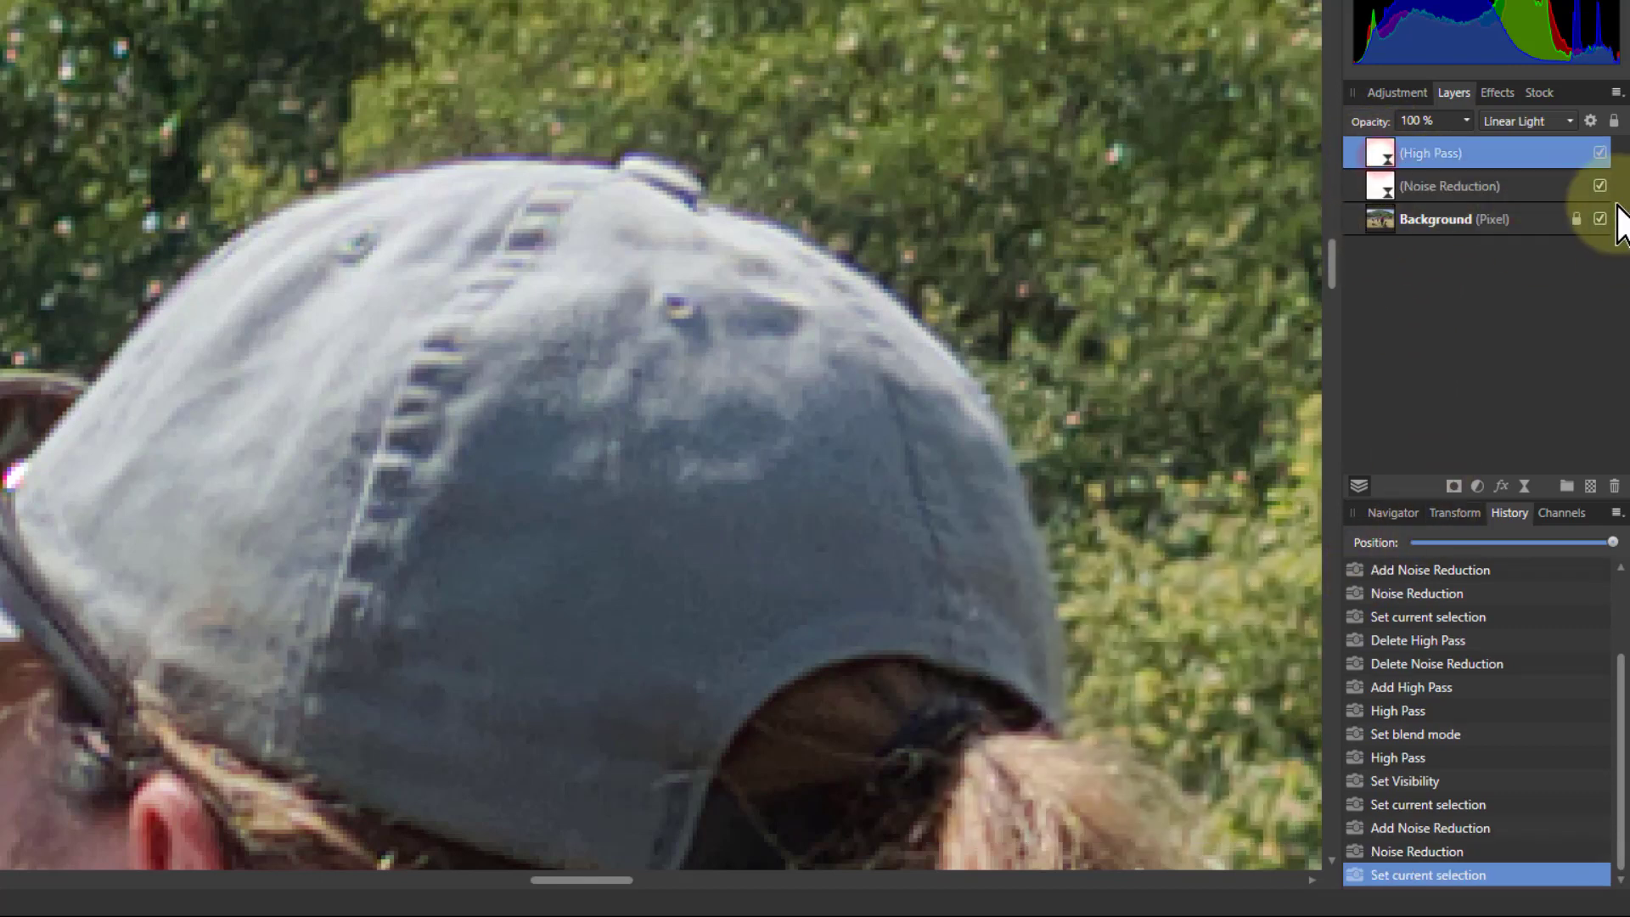
{"action": "left_click", "coordinate": [1602, 153]}
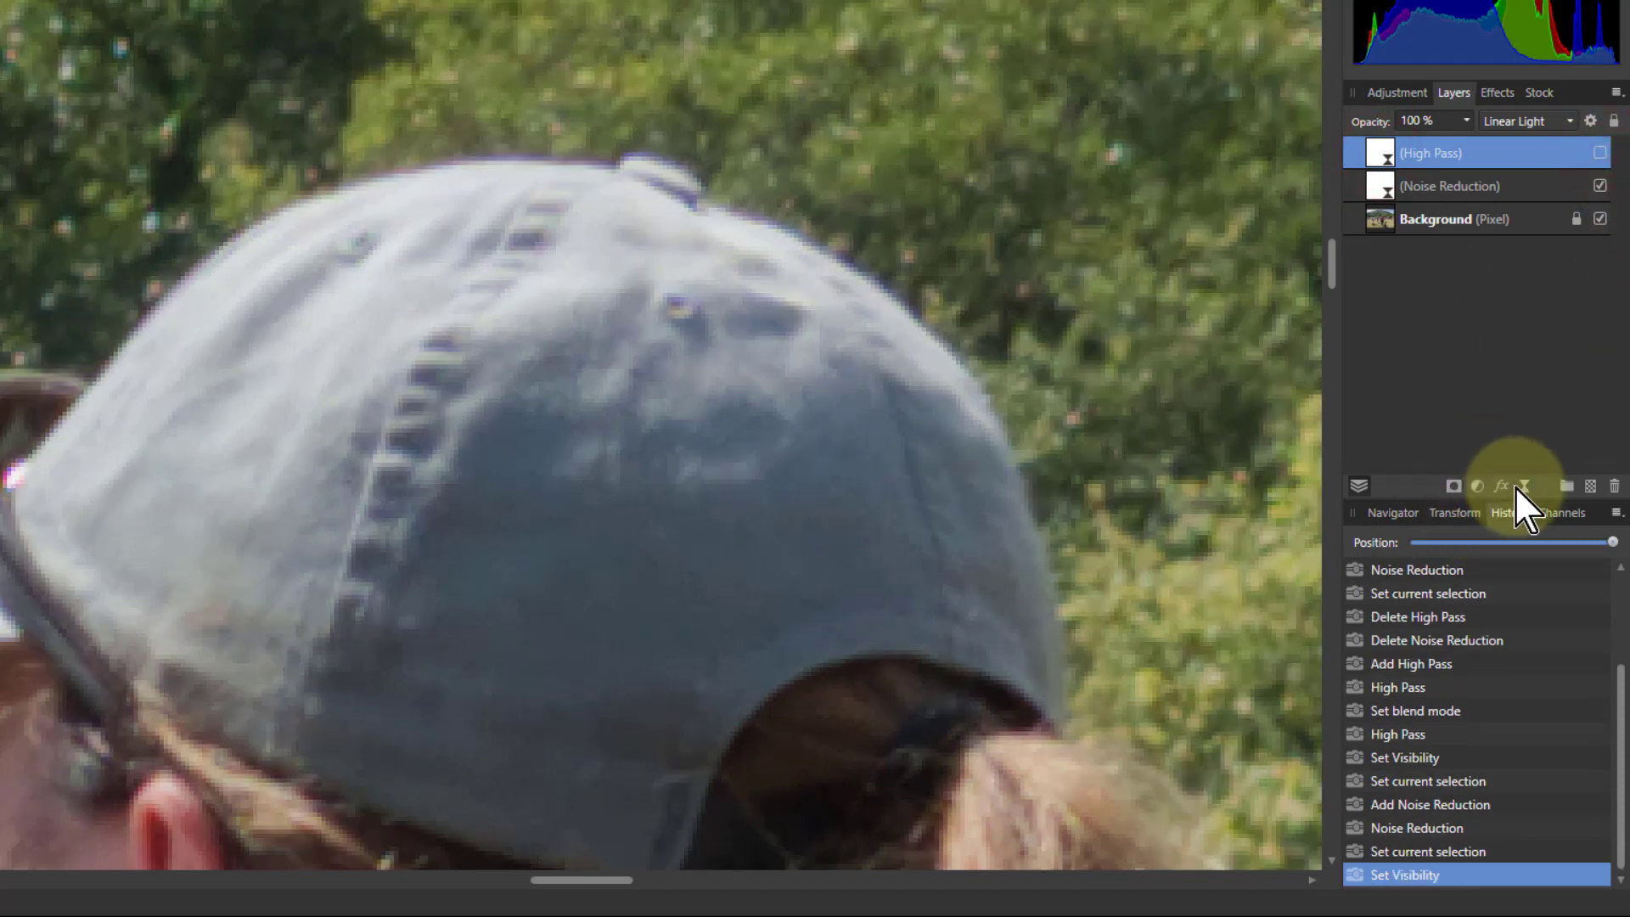
{"action": "left_click", "coordinate": [1527, 487]}
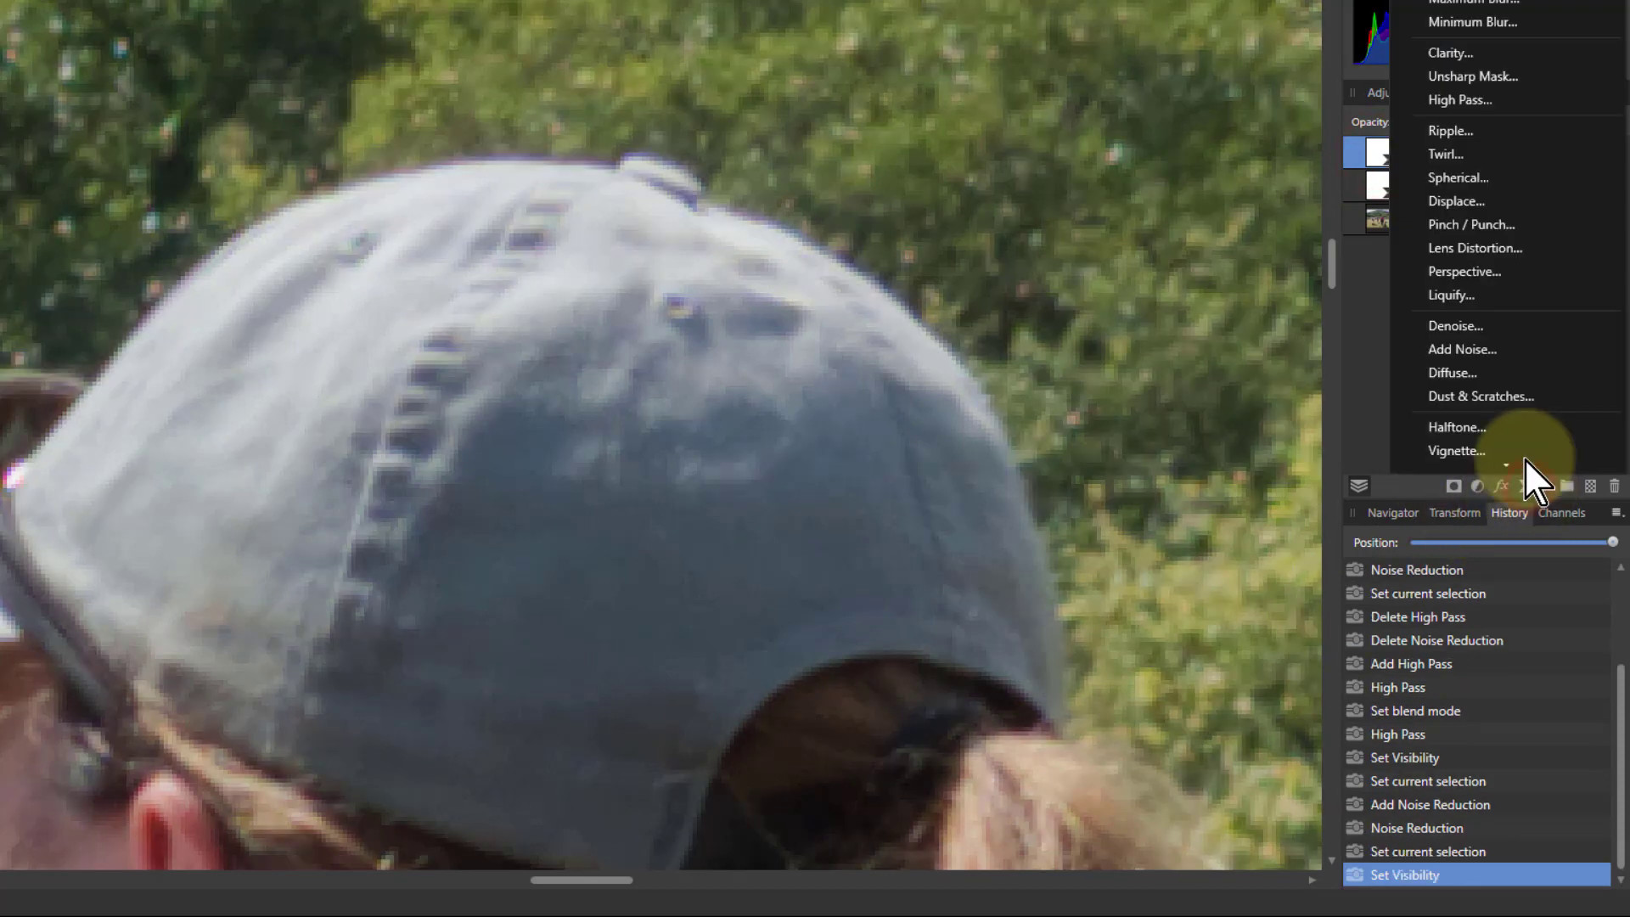
{"action": "left_click", "coordinate": [1461, 74]}
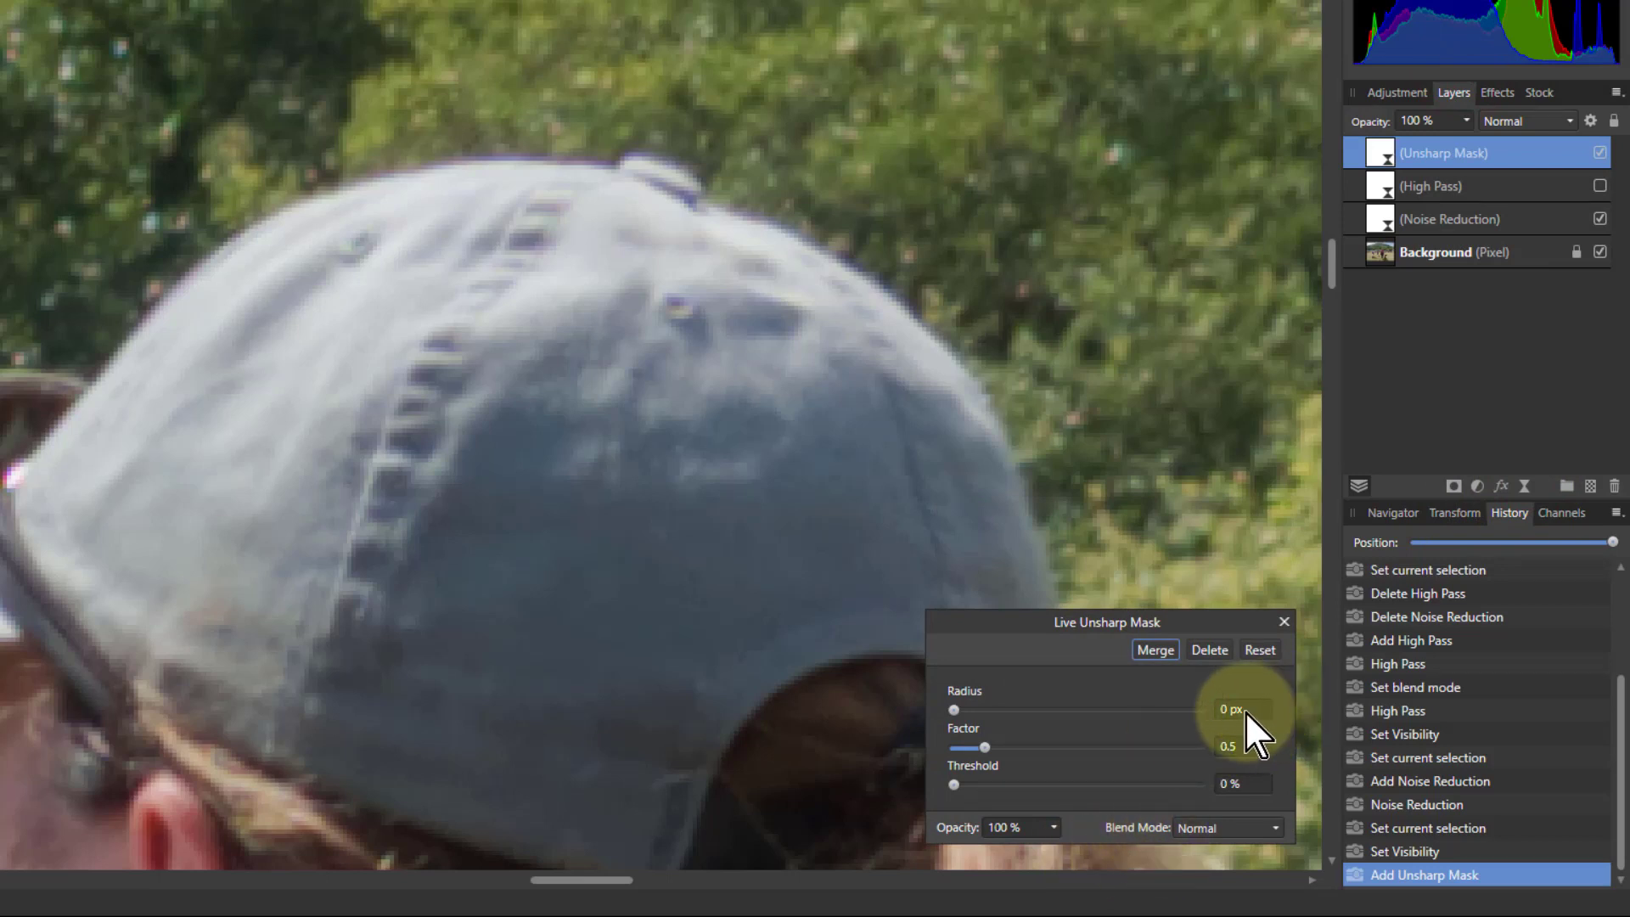
{"action": "scroll", "coordinate": [1244, 712], "scroll_direction": "up", "scroll_amount": 1}
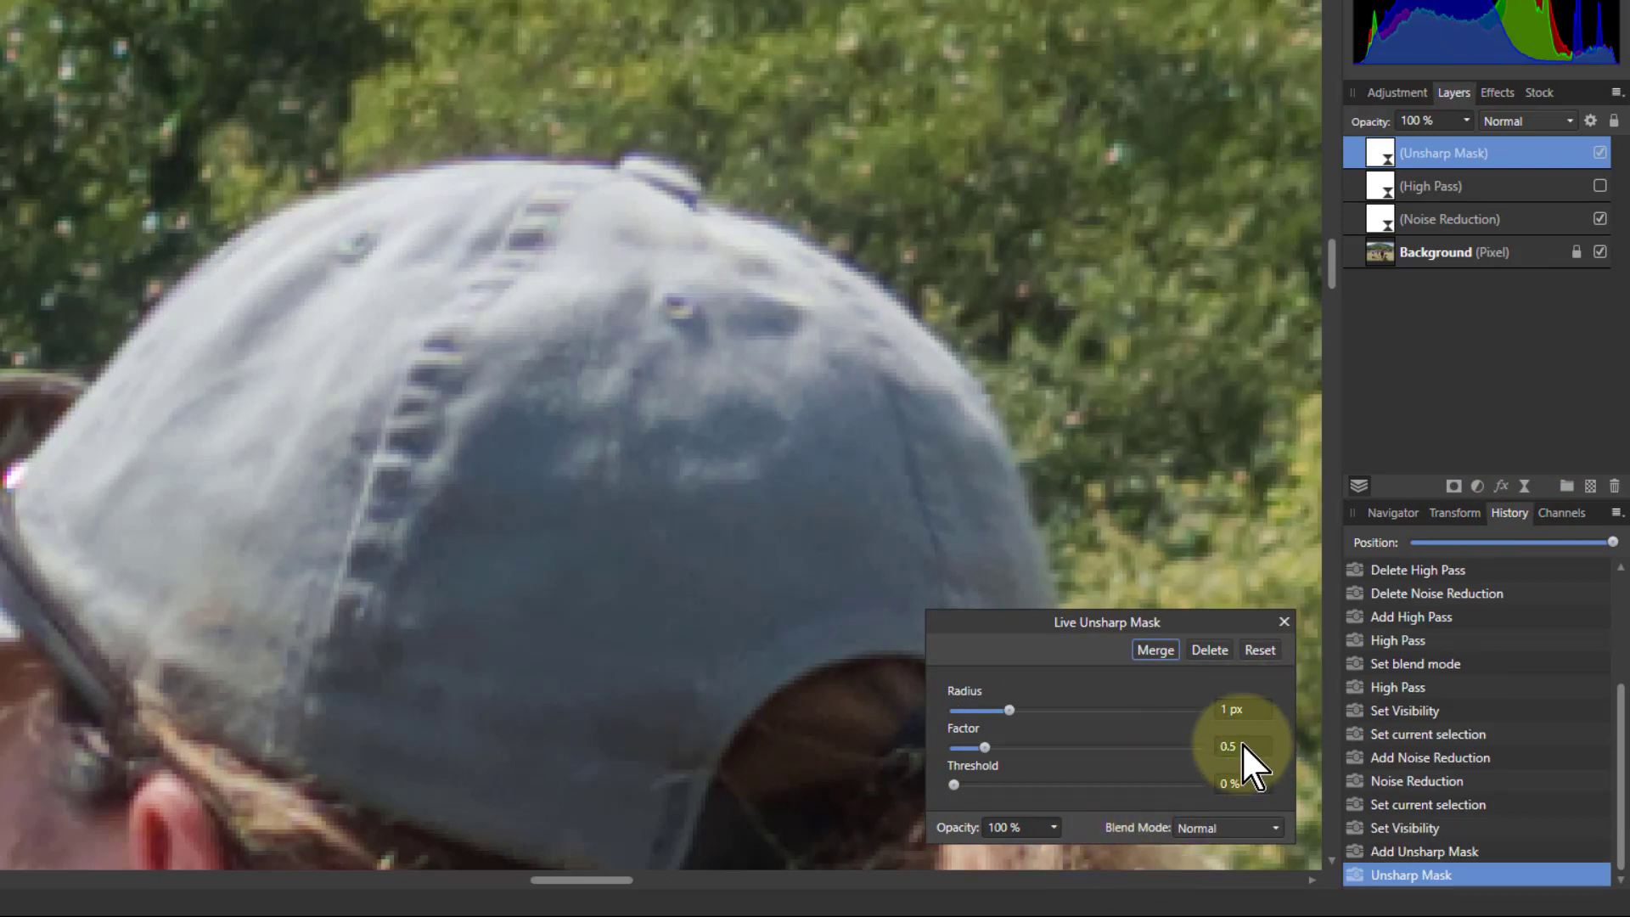
{"action": "scroll", "coordinate": [1241, 742], "scroll_direction": "up", "scroll_amount": 5}
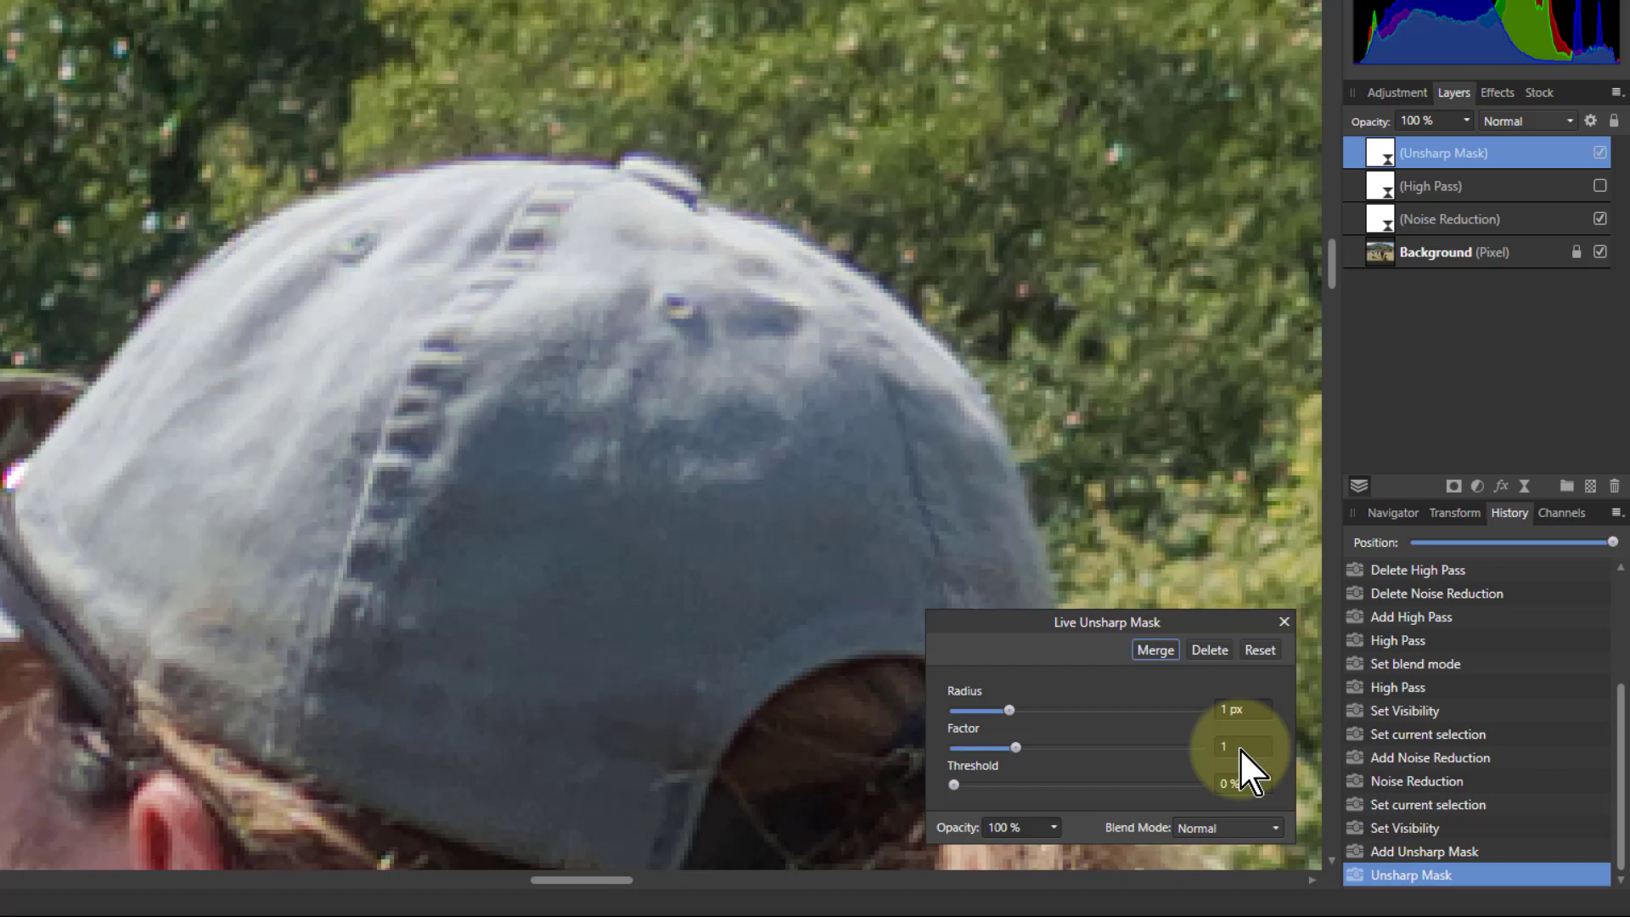
{"action": "scroll", "coordinate": [1239, 750], "scroll_direction": "up", "scroll_amount": 10}
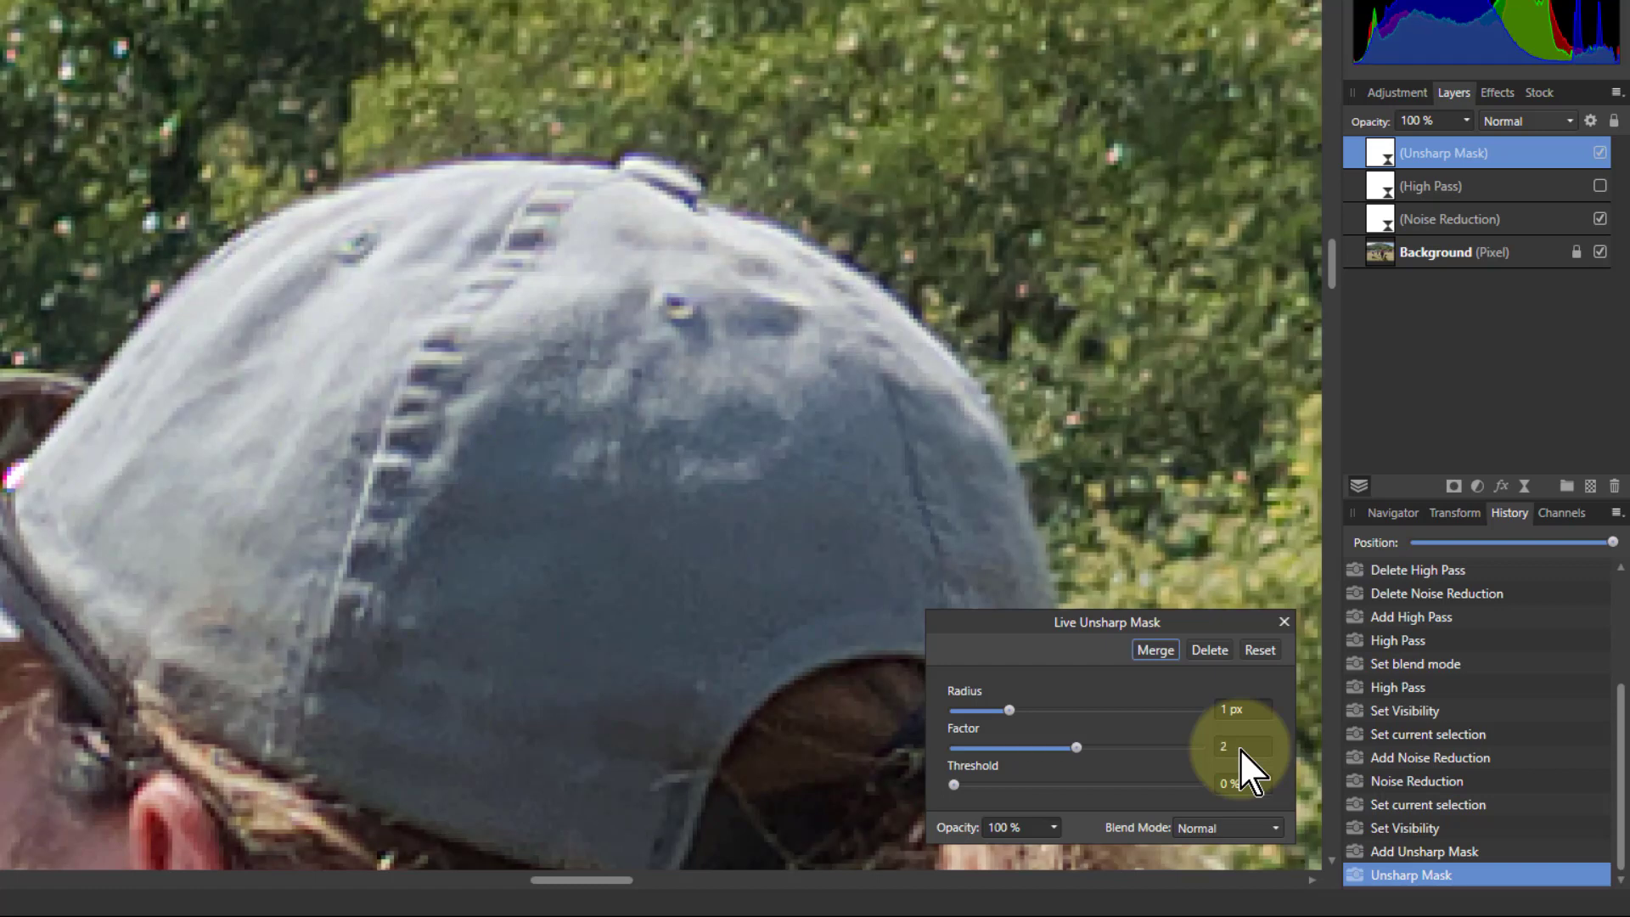
{"action": "scroll", "coordinate": [1239, 748], "scroll_direction": "down", "scroll_amount": 10}
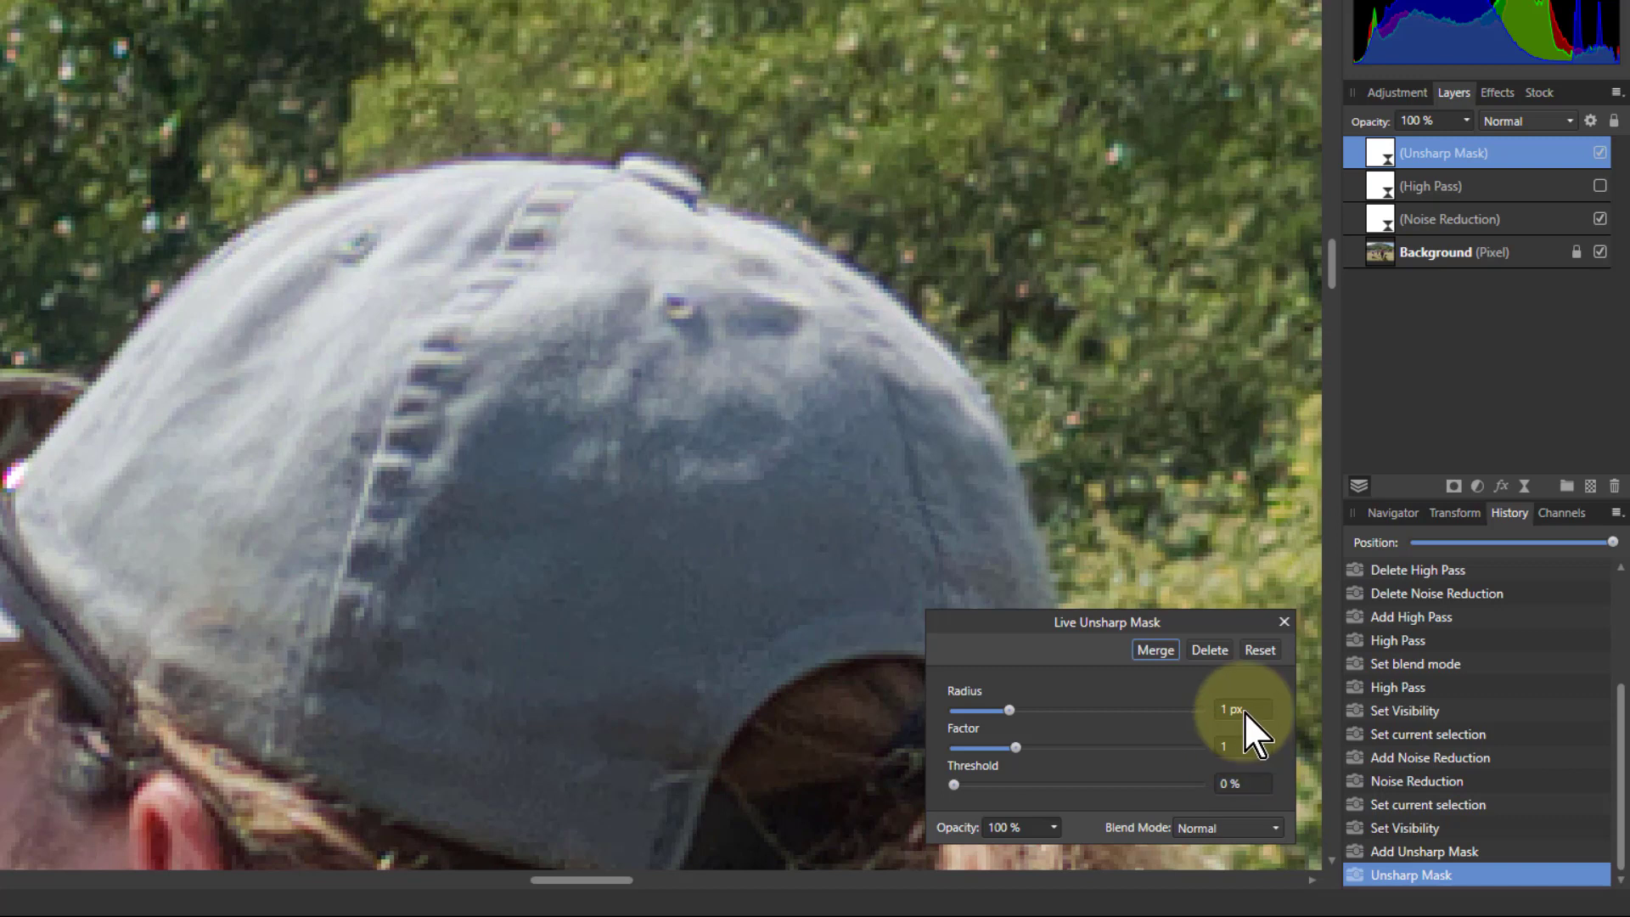
{"action": "scroll", "coordinate": [1244, 712], "scroll_direction": "up", "scroll_amount": 10}
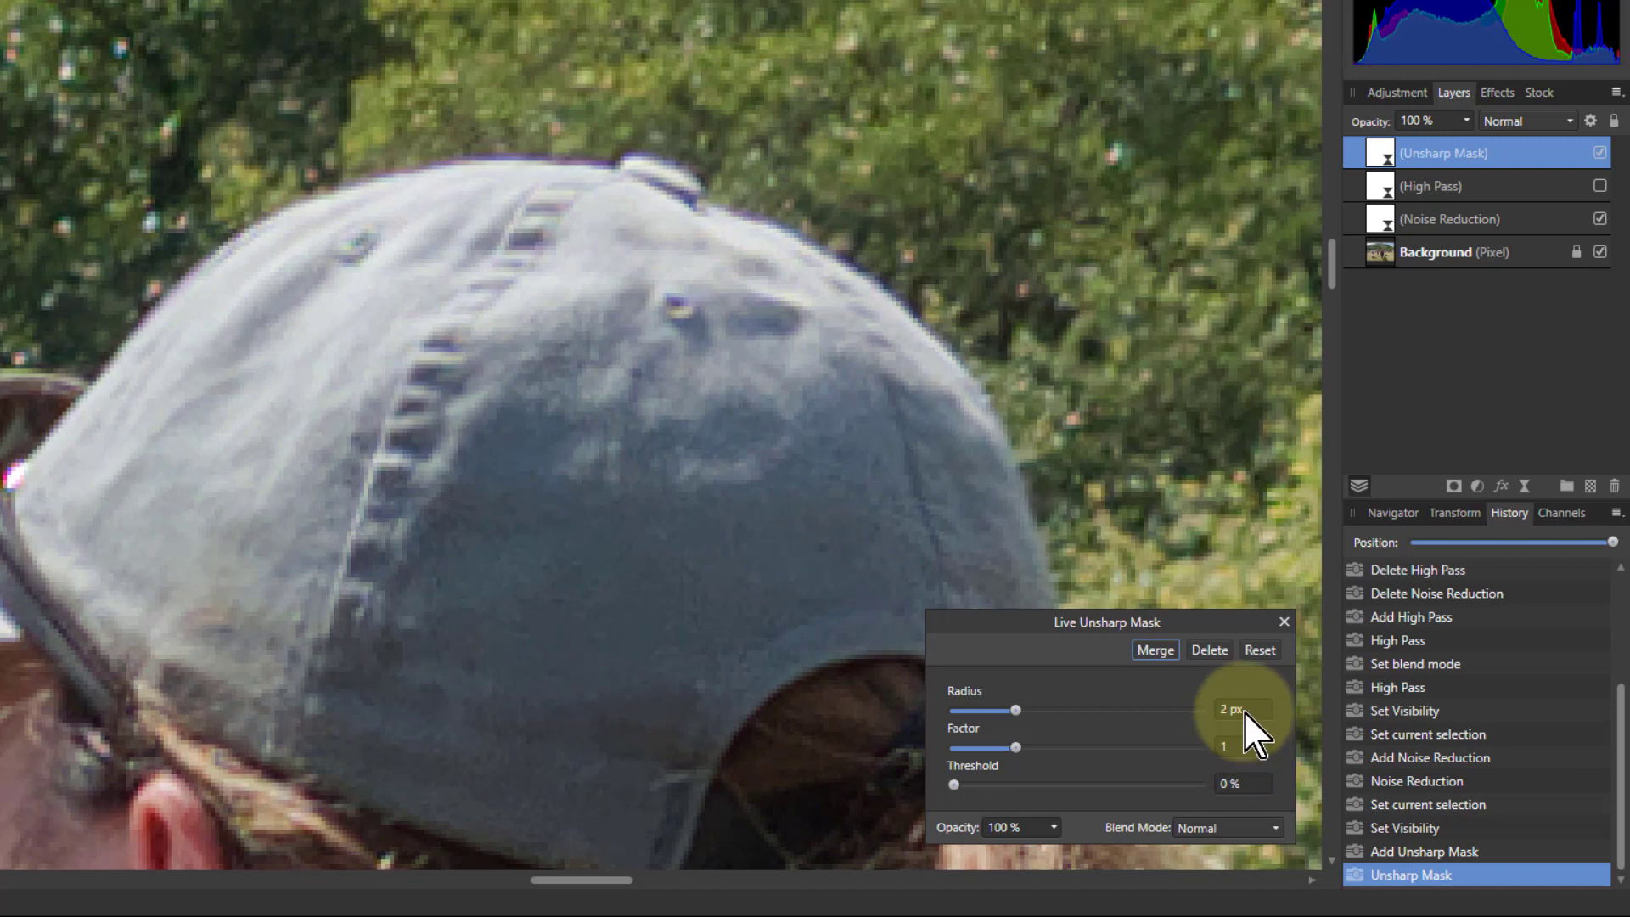